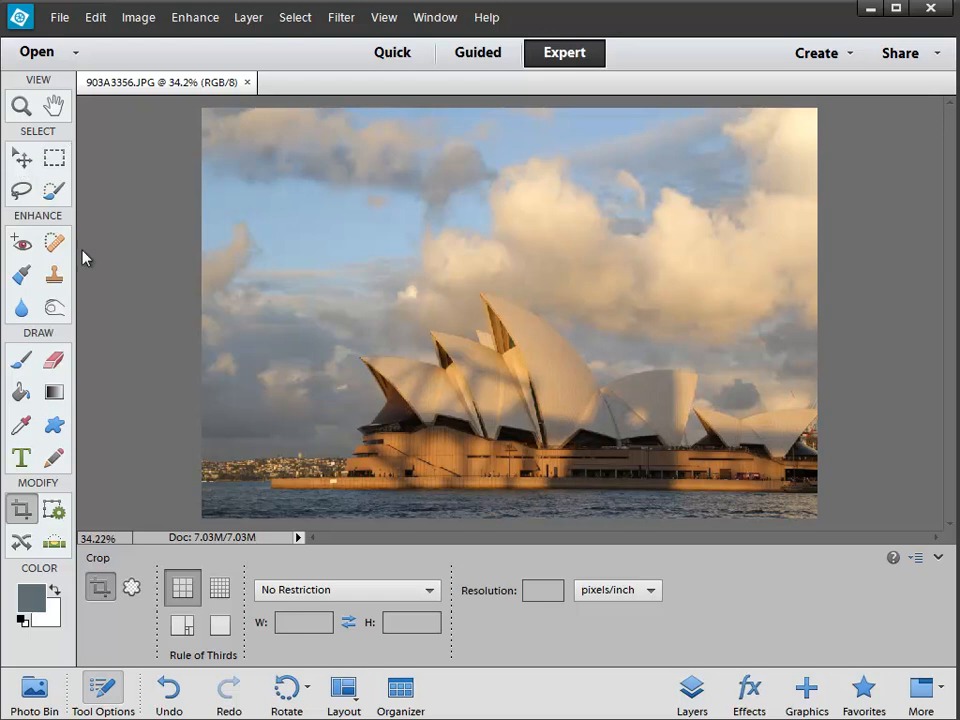
Crop the photo around the opera house sails, with the crop's left edge pulled in closer, and undo the crop
drag(287, 273, 700, 499)
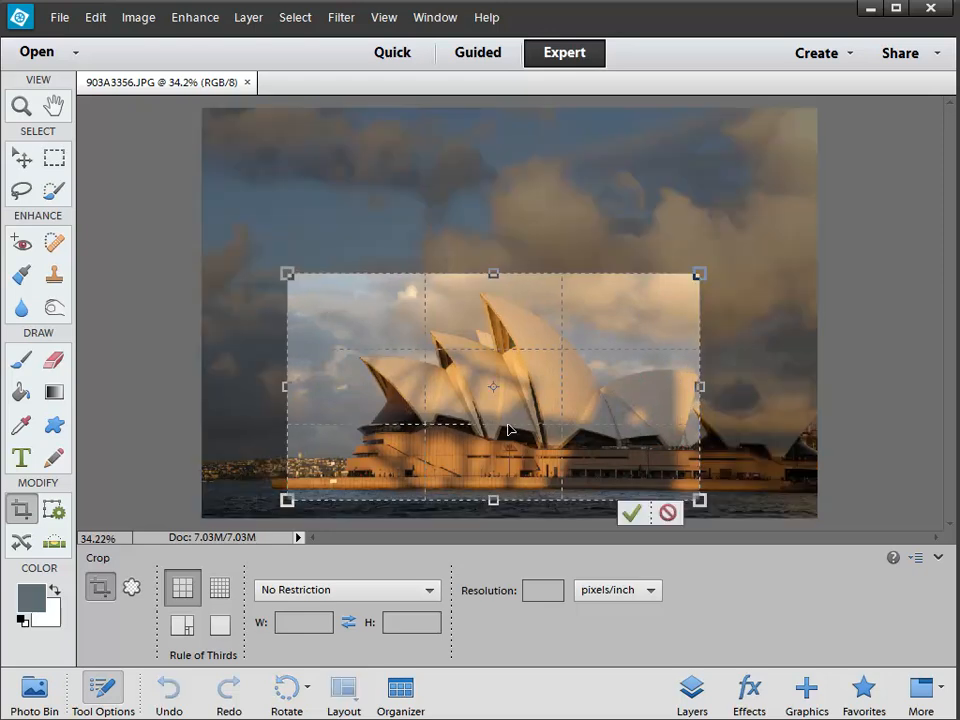
drag(285, 388, 332, 389)
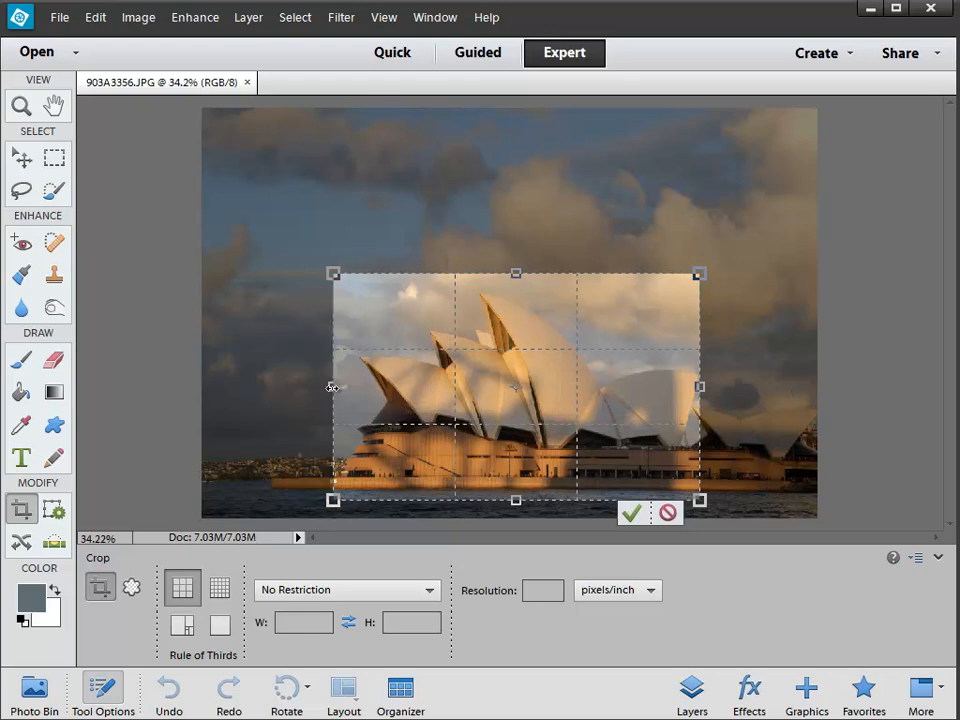
key(Return)
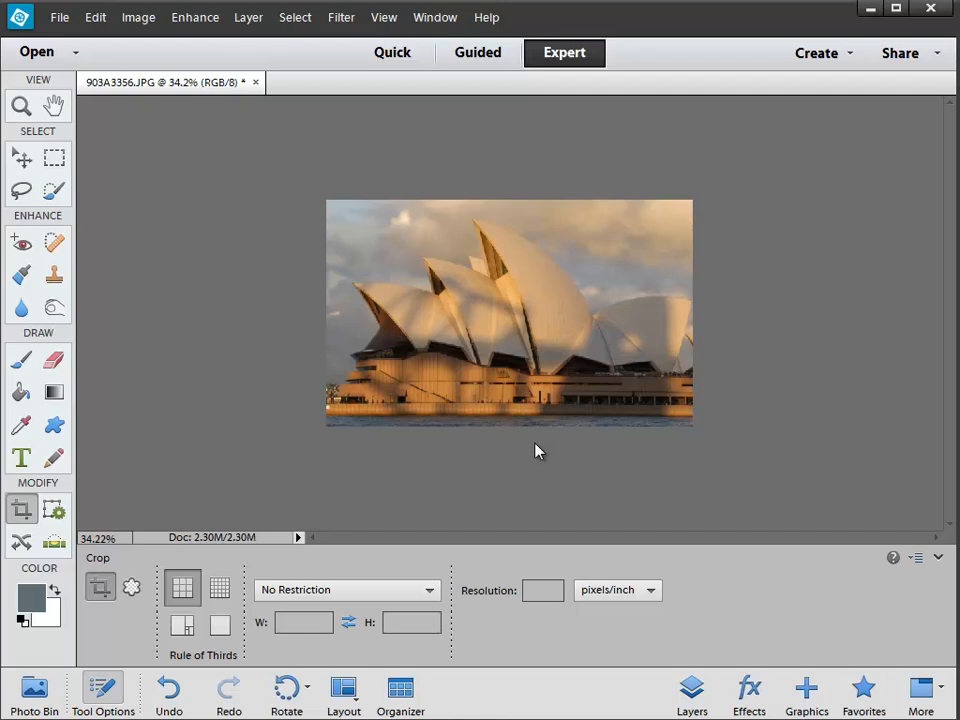
key(ctrl+z)
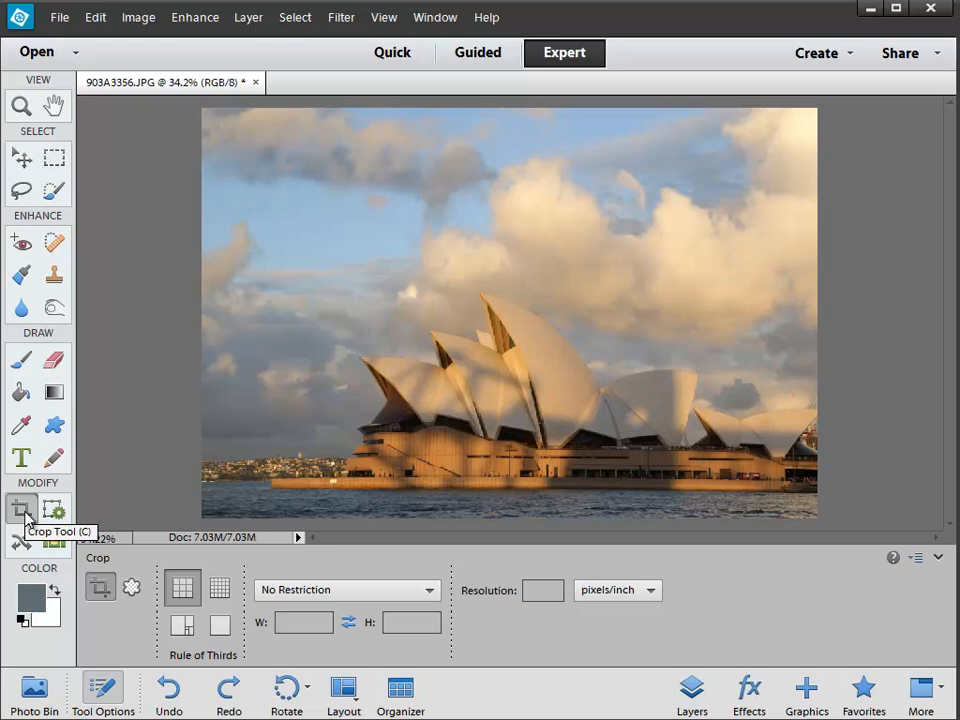
Look at the Cookie Cutter tool's default shapes, and return to the Crop tool
key(v)
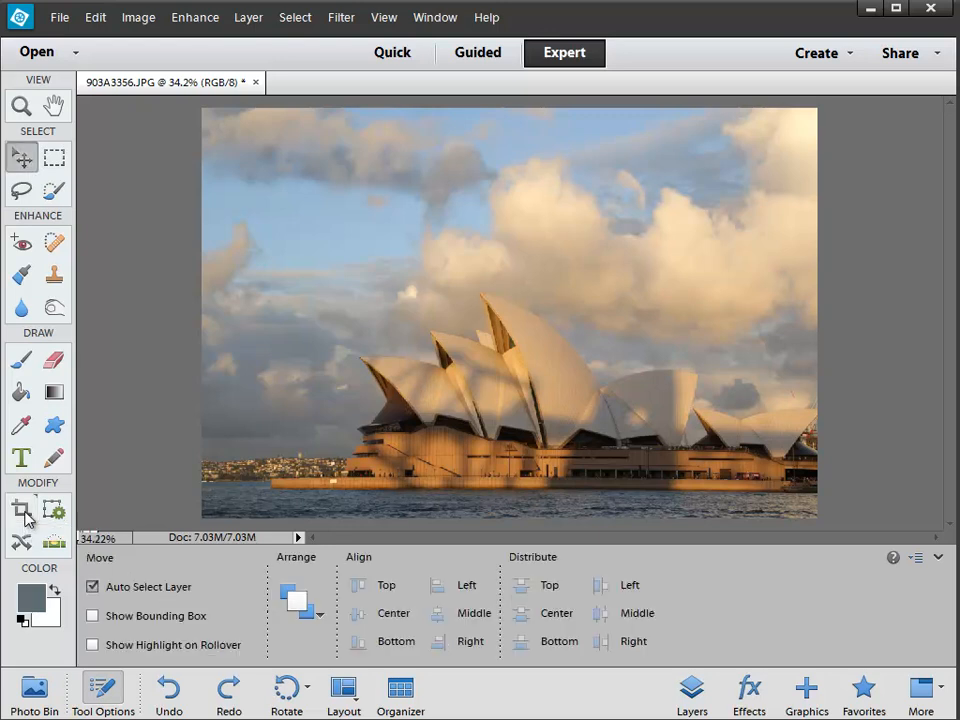
key(c)
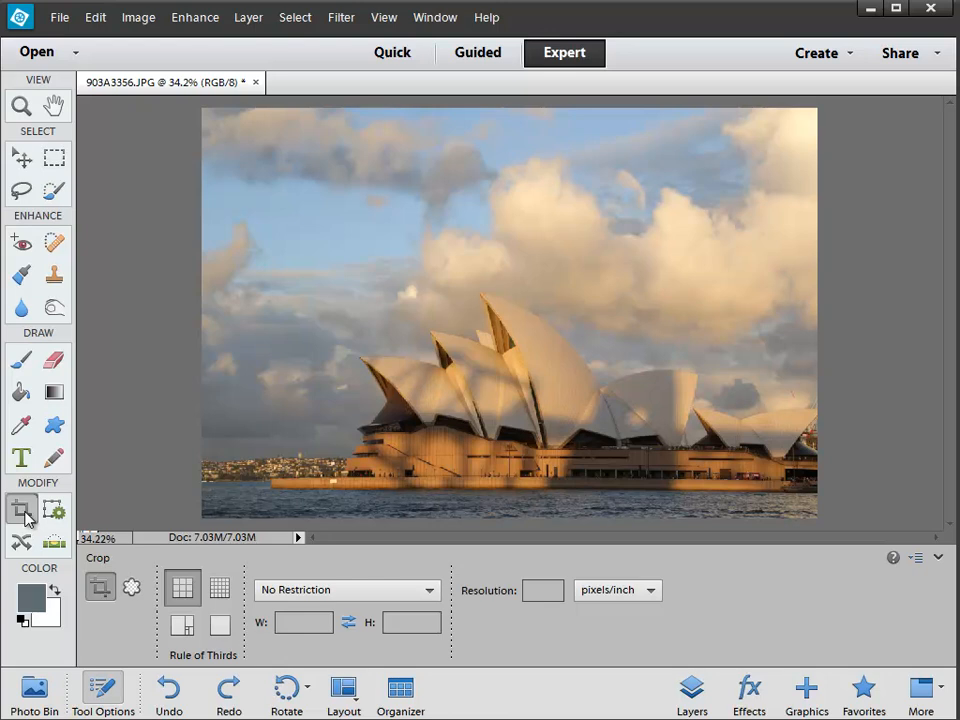
click(132, 588)
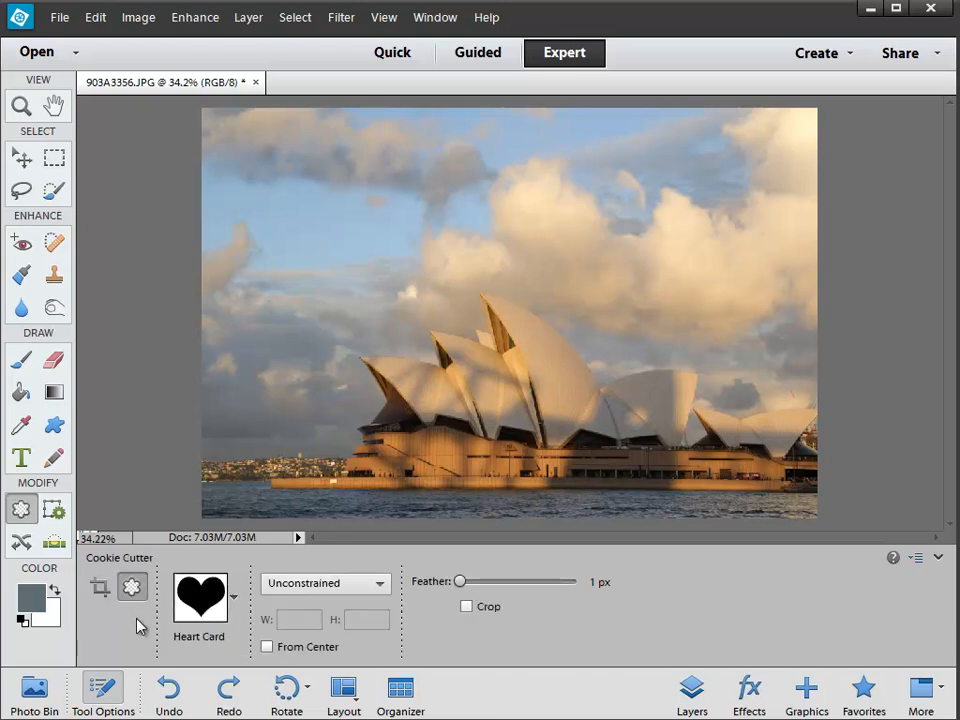
click(237, 615)
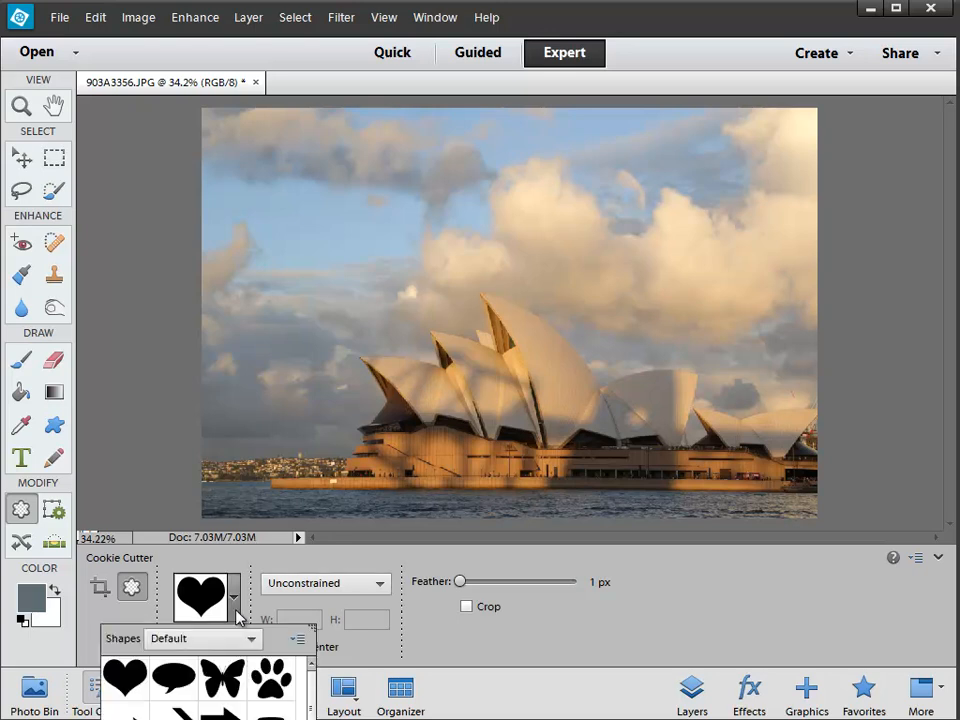
click(100, 588)
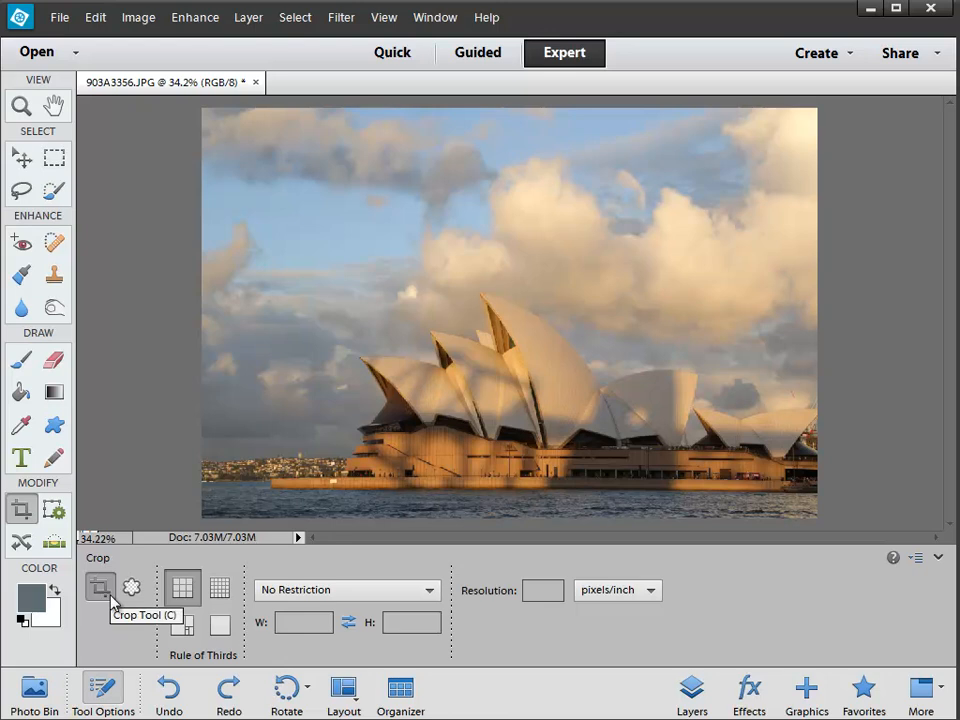
Try the Grid crop overlay on two trial crop areas over the photo, cancelling each one
click(218, 590)
drag(232, 121, 784, 515)
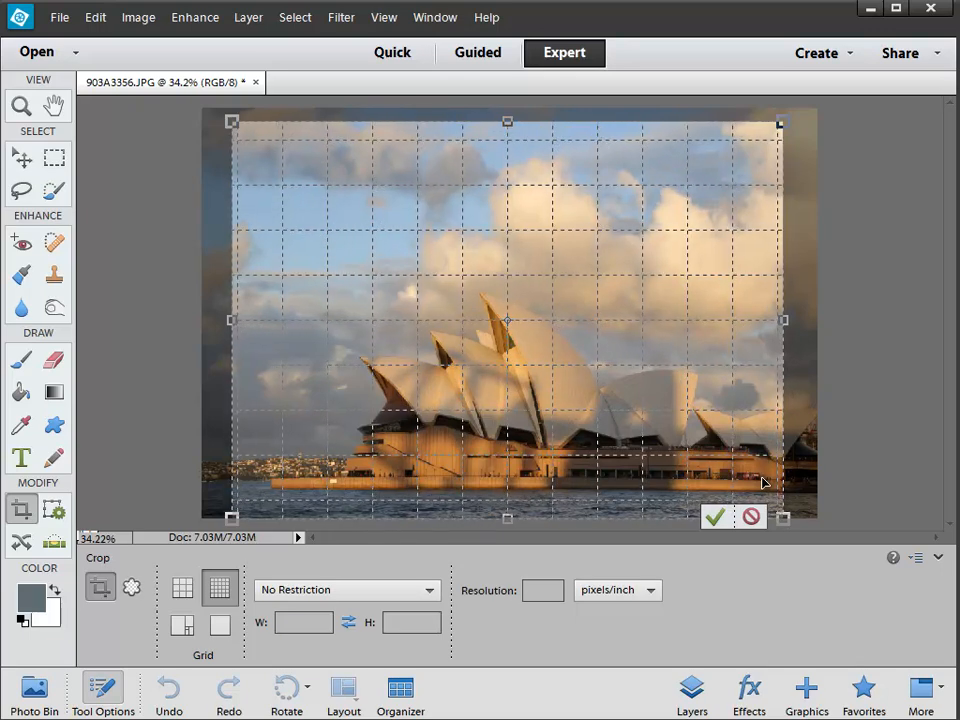
key(Escape)
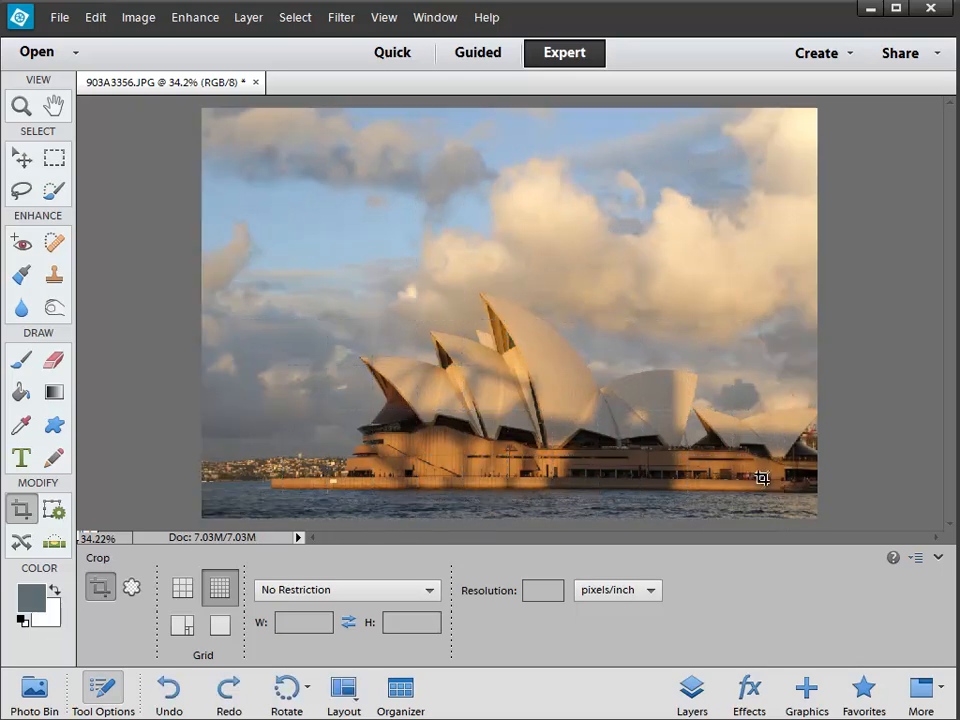
drag(217, 120, 660, 416)
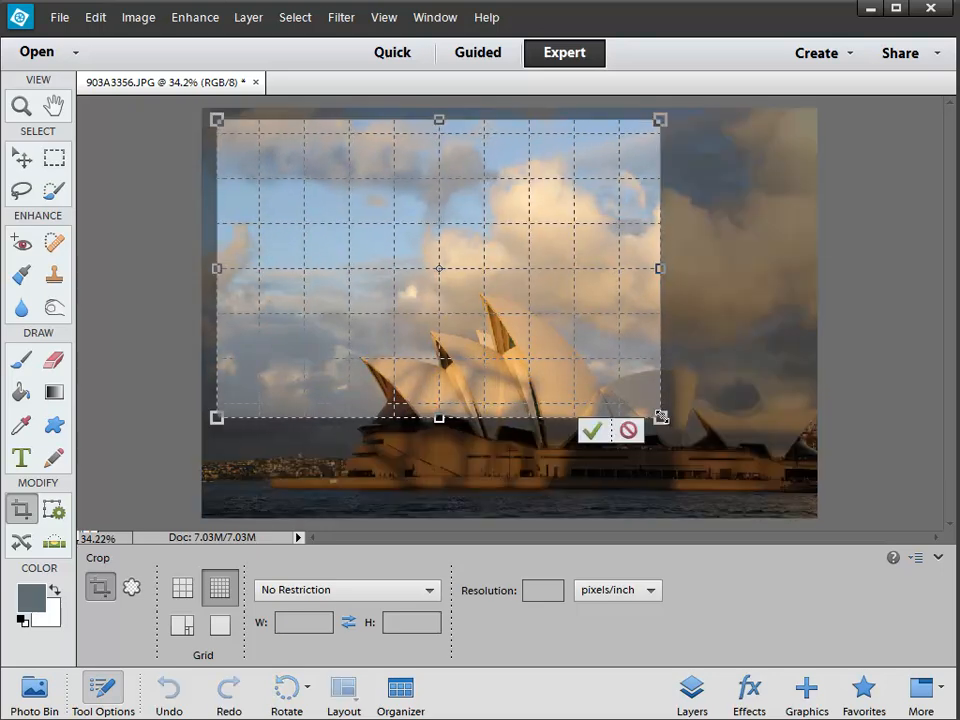
key(Escape)
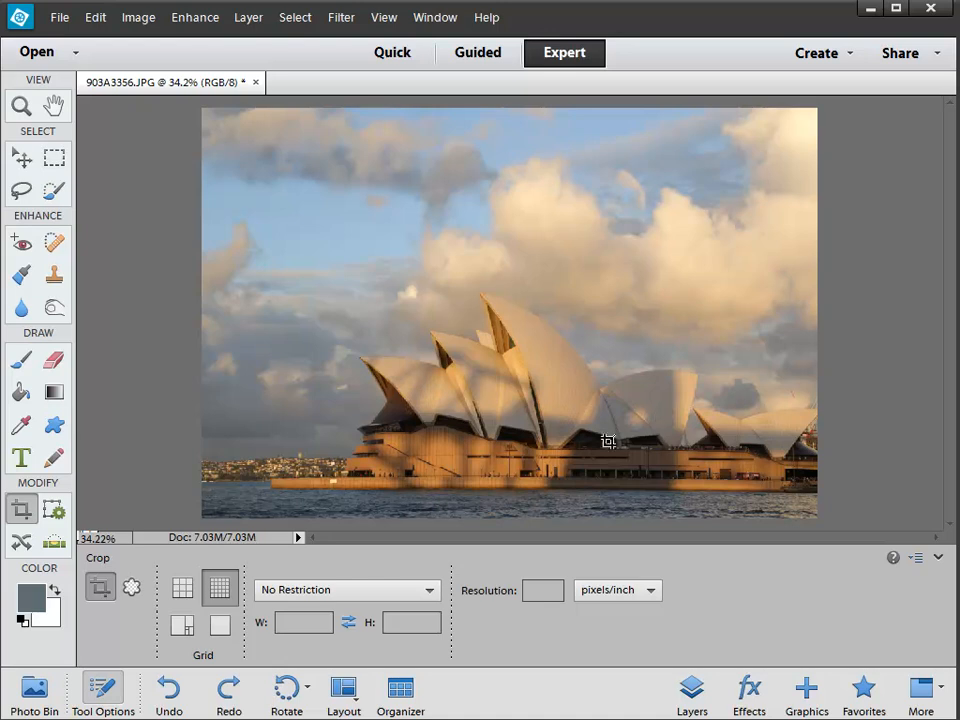
Try the Golden ratio overlay on a large crop area, shift the area down over the building, and cancel it
click(183, 627)
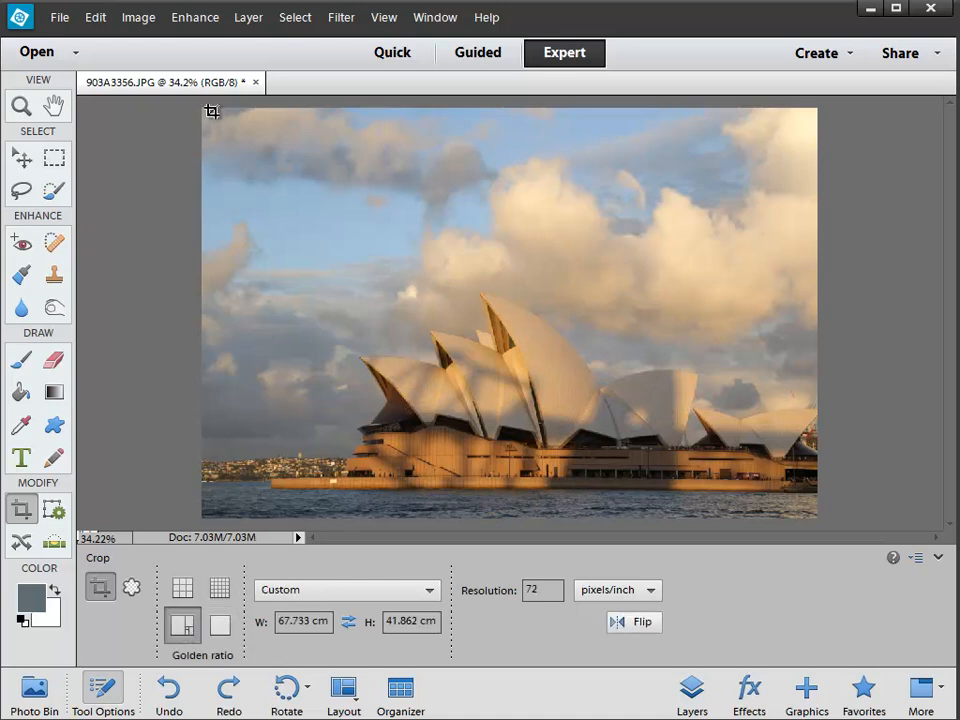
drag(210, 110, 776, 532)
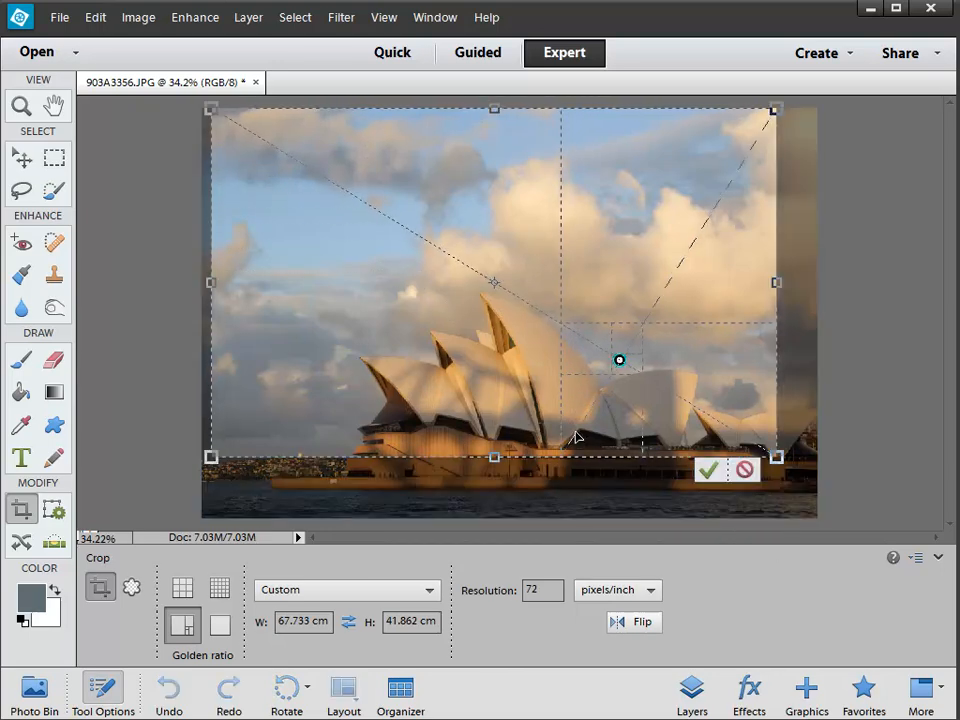
drag(576, 437, 581, 475)
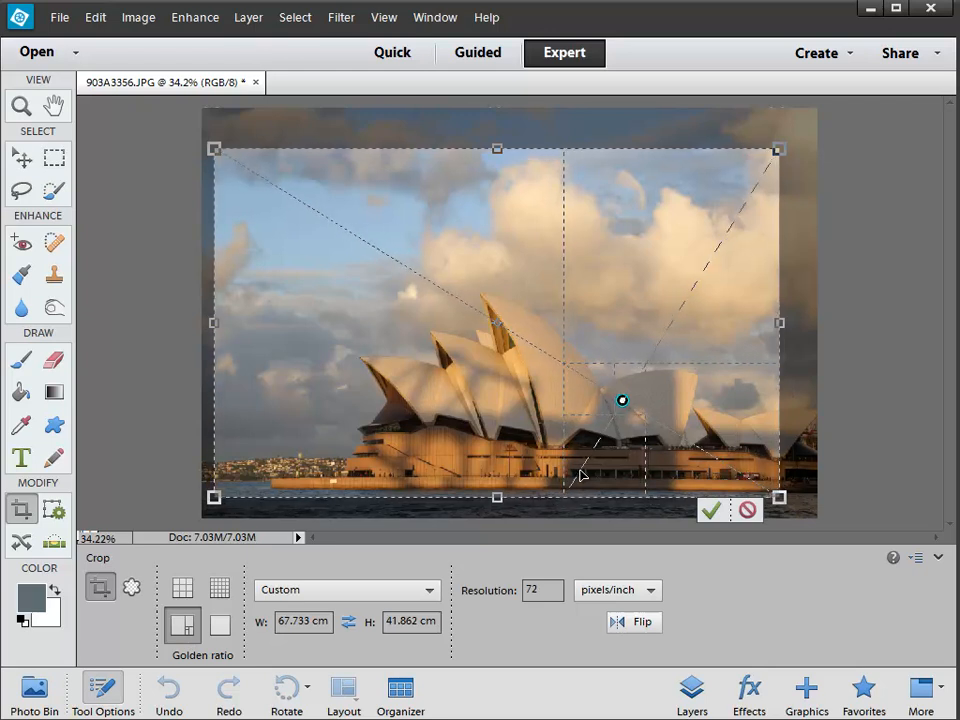
key(Escape)
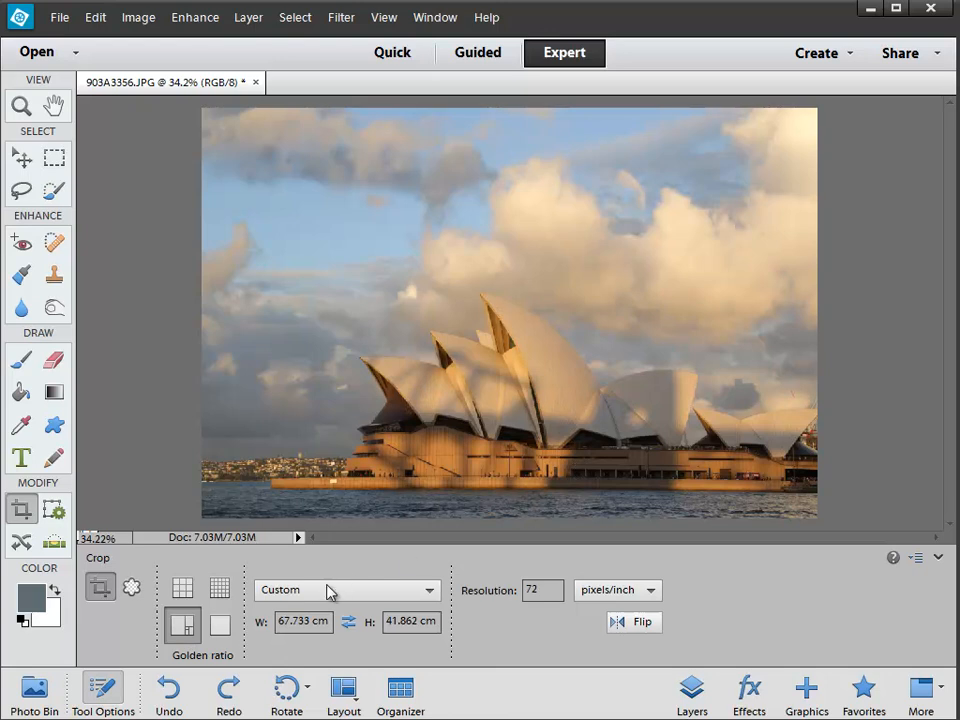
Try a trial crop area with the overlay set to None, and cancel it
click(220, 624)
drag(282, 161, 753, 488)
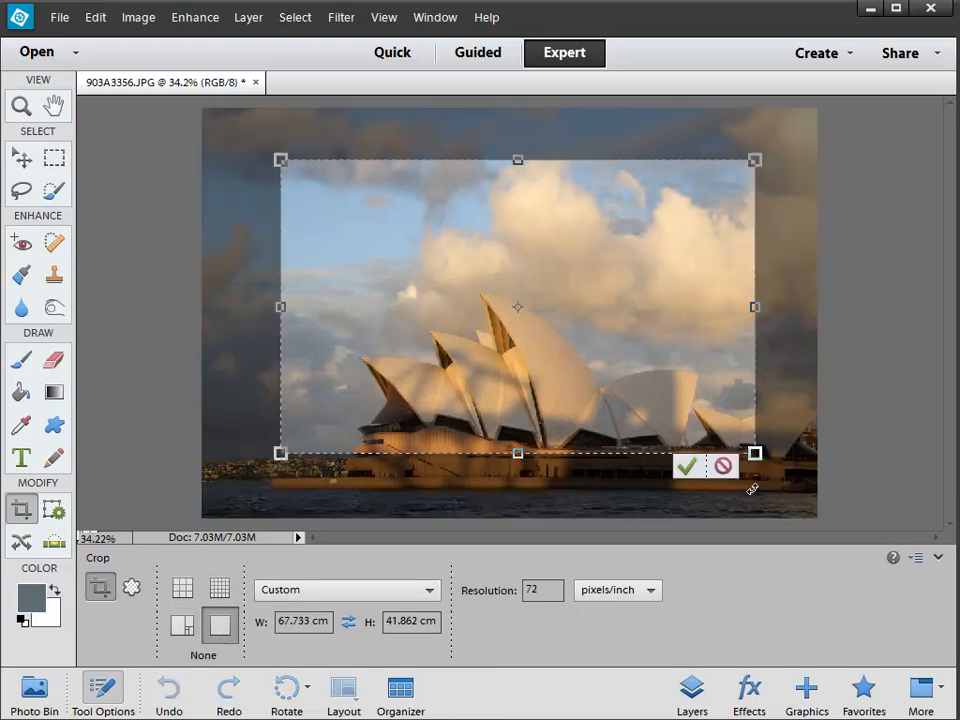
key(Escape)
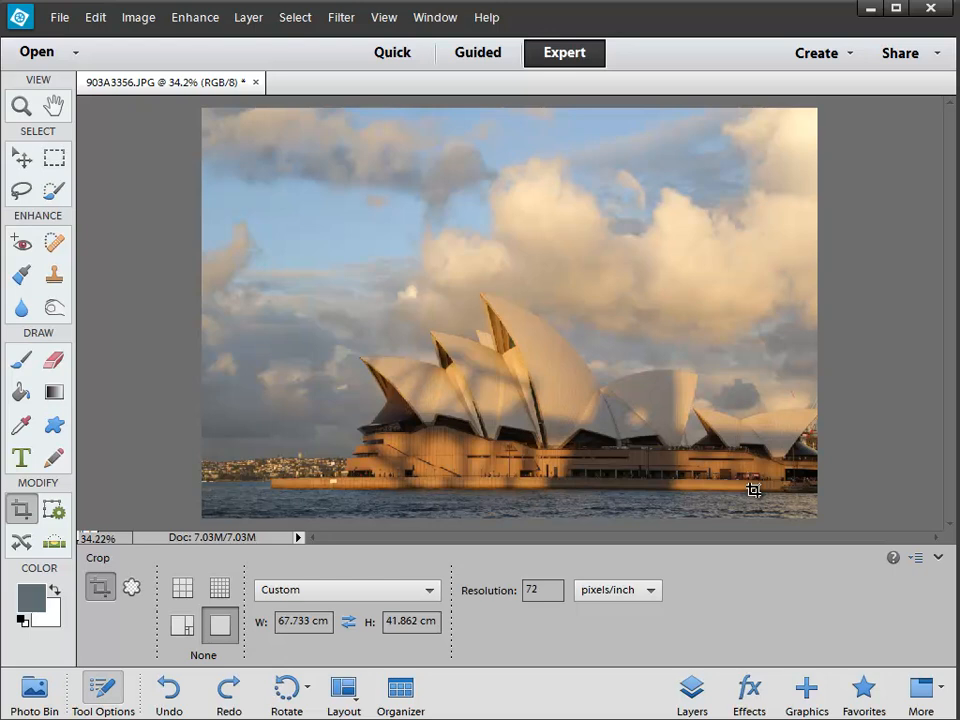
Set the crop resolution to 300 pixels/inch and the crop overlay to Rule of Thirds
click(541, 590)
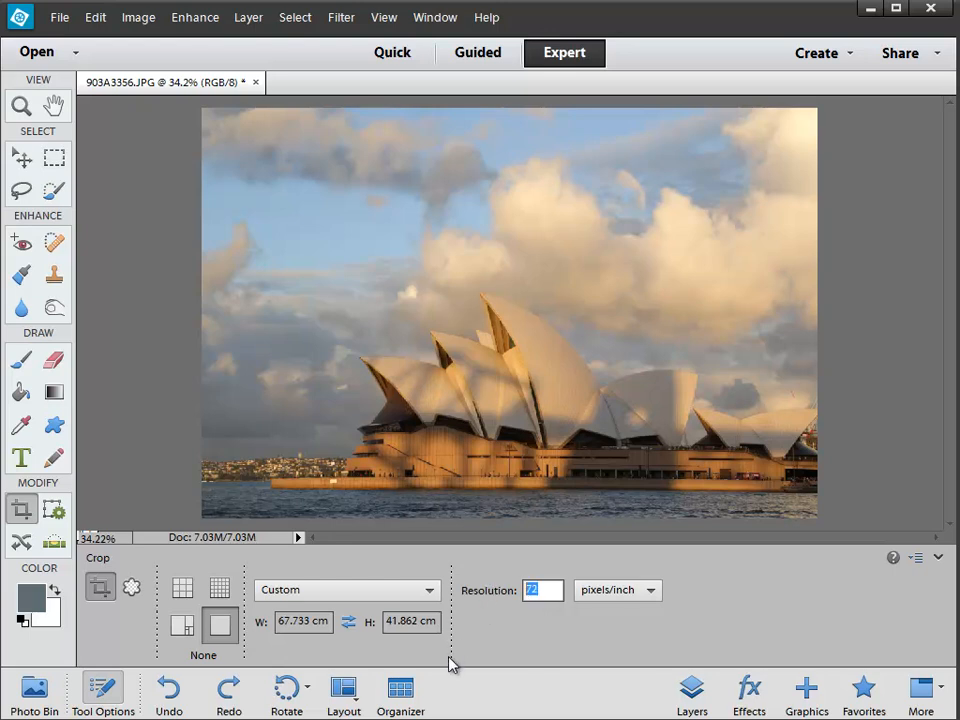
text(300)
click(548, 598)
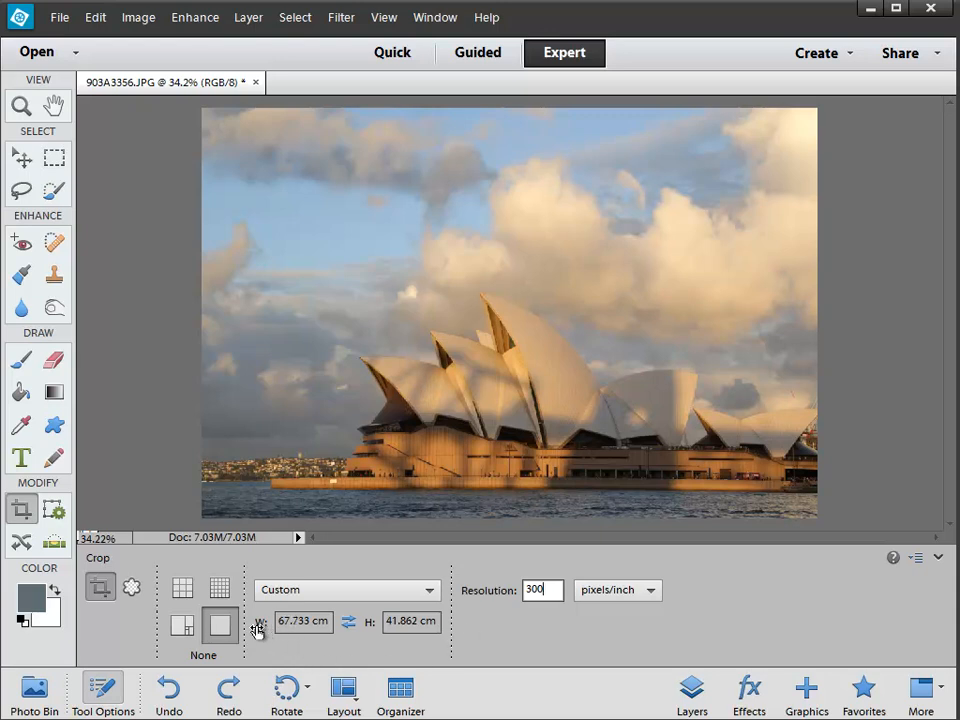
click(182, 591)
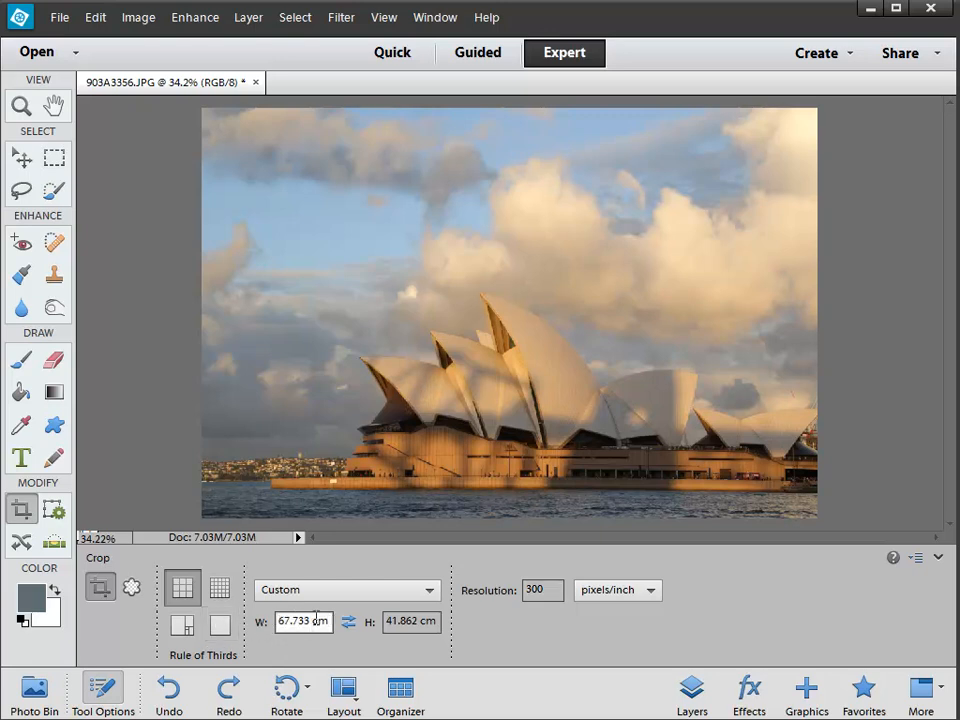
Set the crop width to 6 in and the crop height to 4 in
click(261, 625)
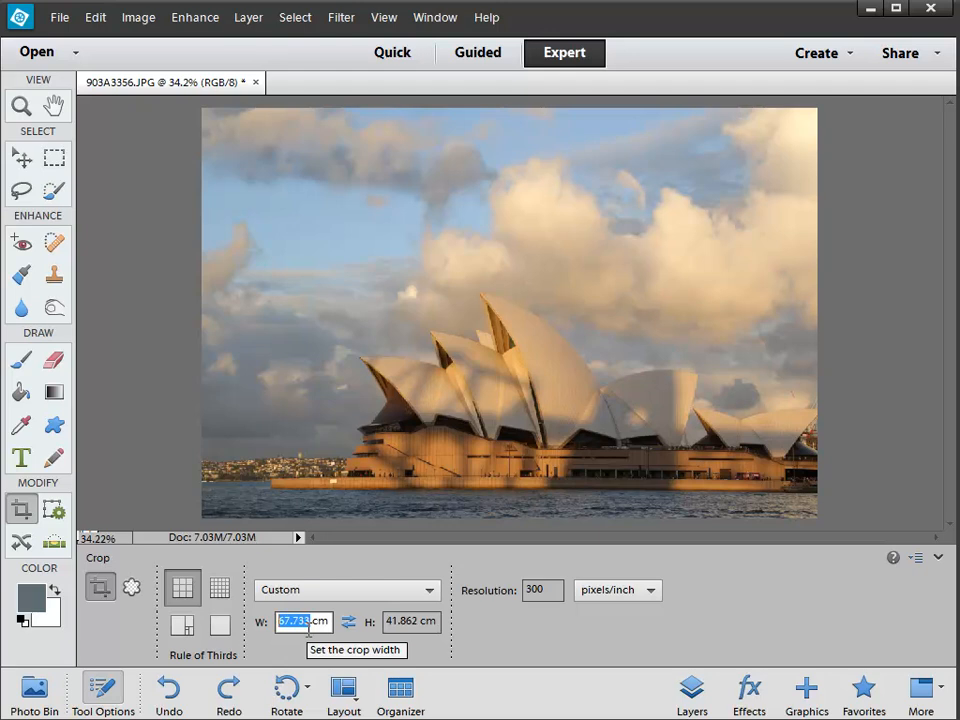
text(6in)
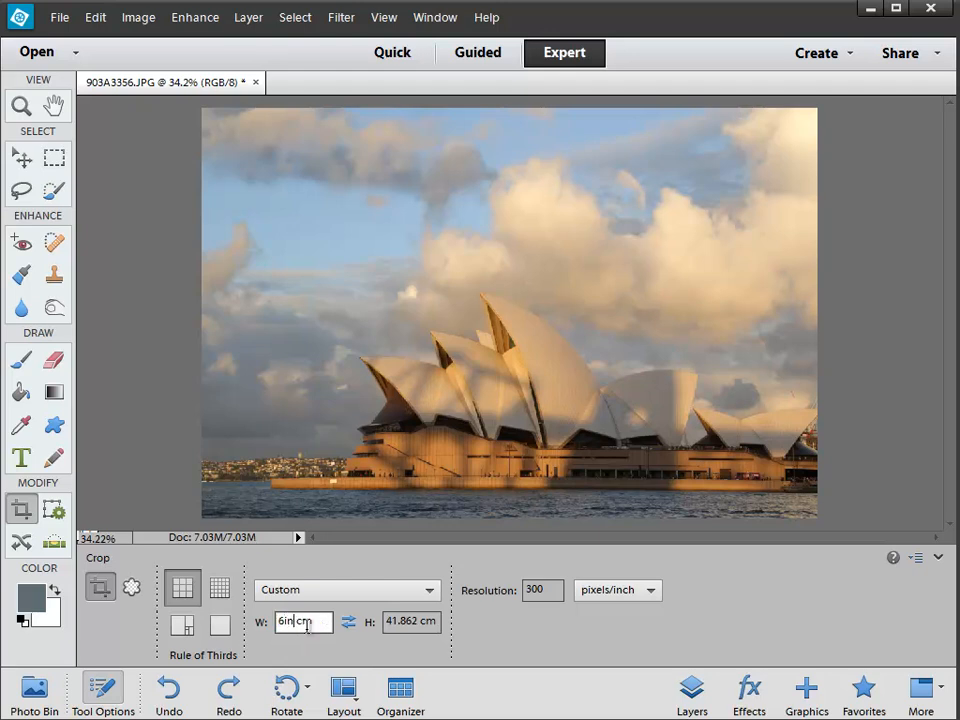
key(Delete)
key(Delete)
key(Delete)
click(403, 622)
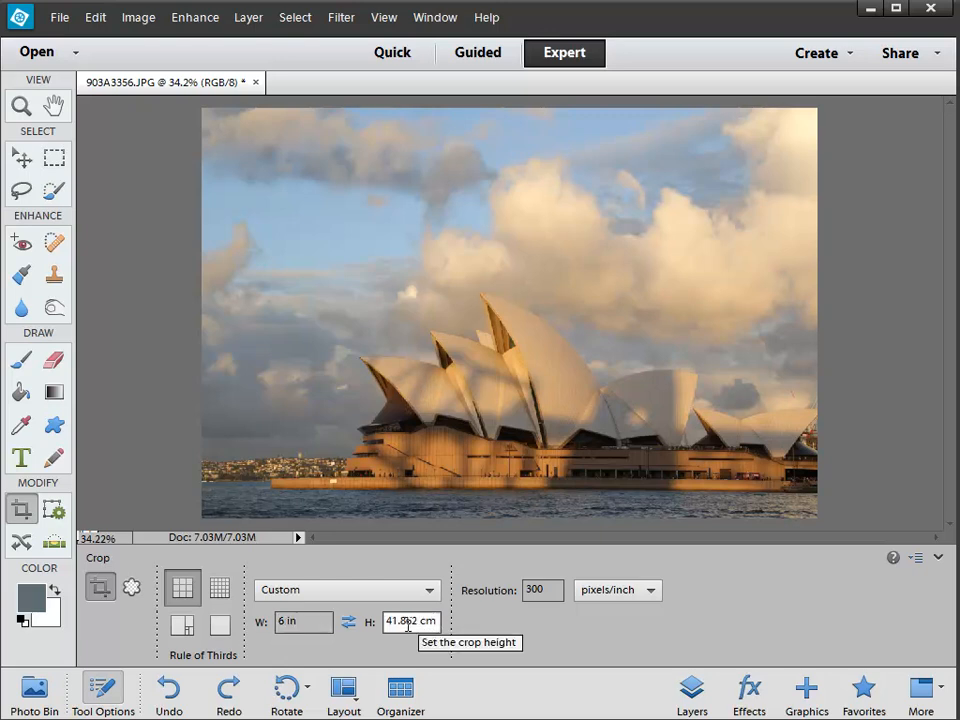
click(371, 625)
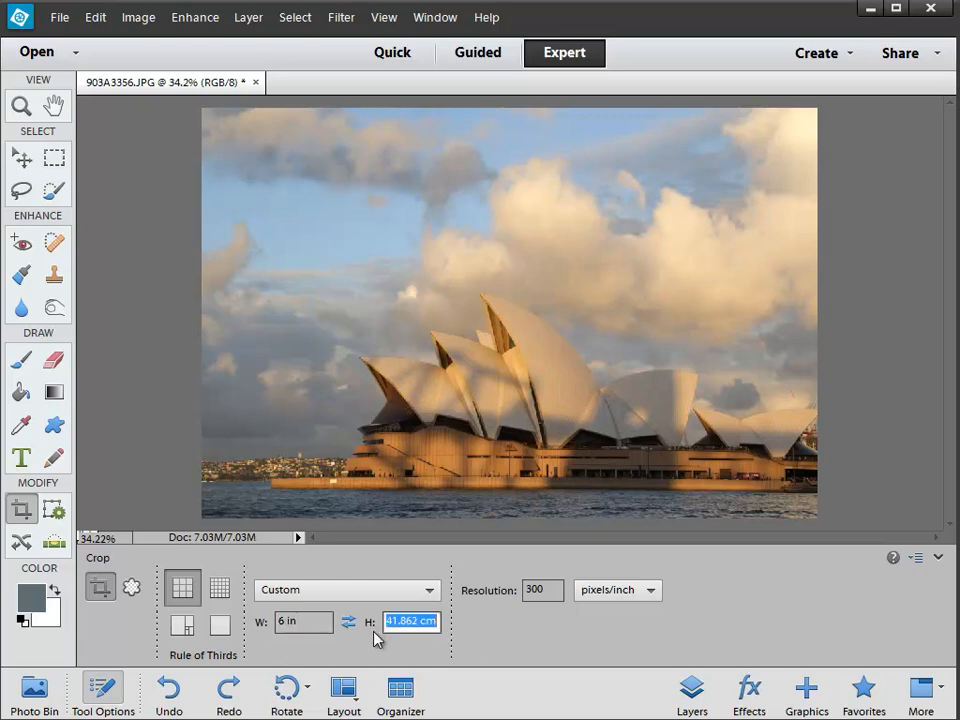
text(4in)
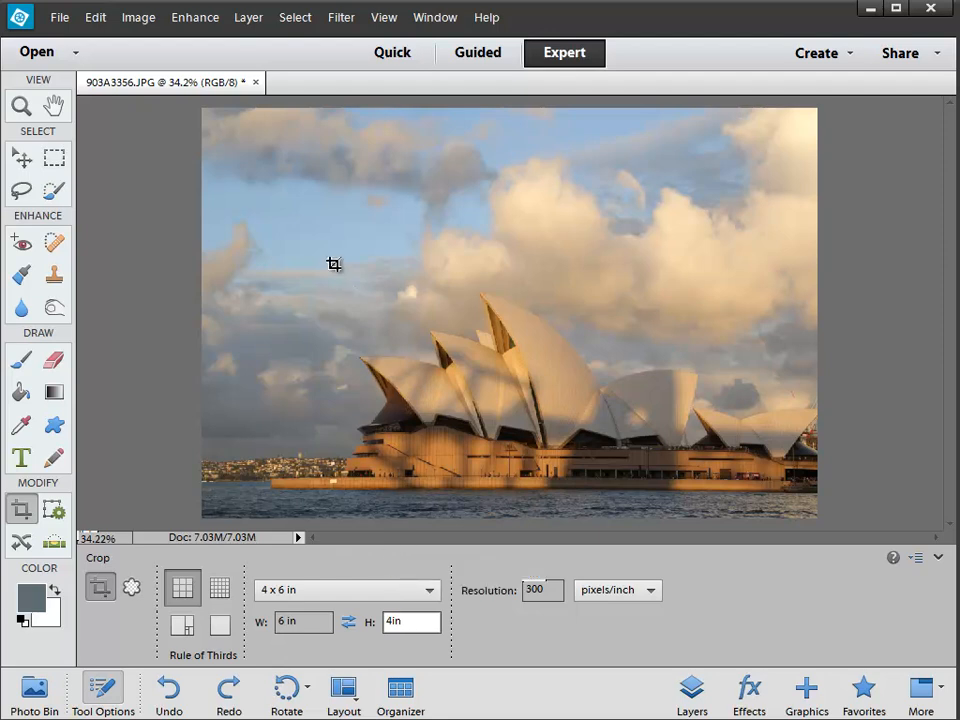
Crop the photo to a 6 x 4 in section of sky in its upper-left part
drag(229, 151, 477, 407)
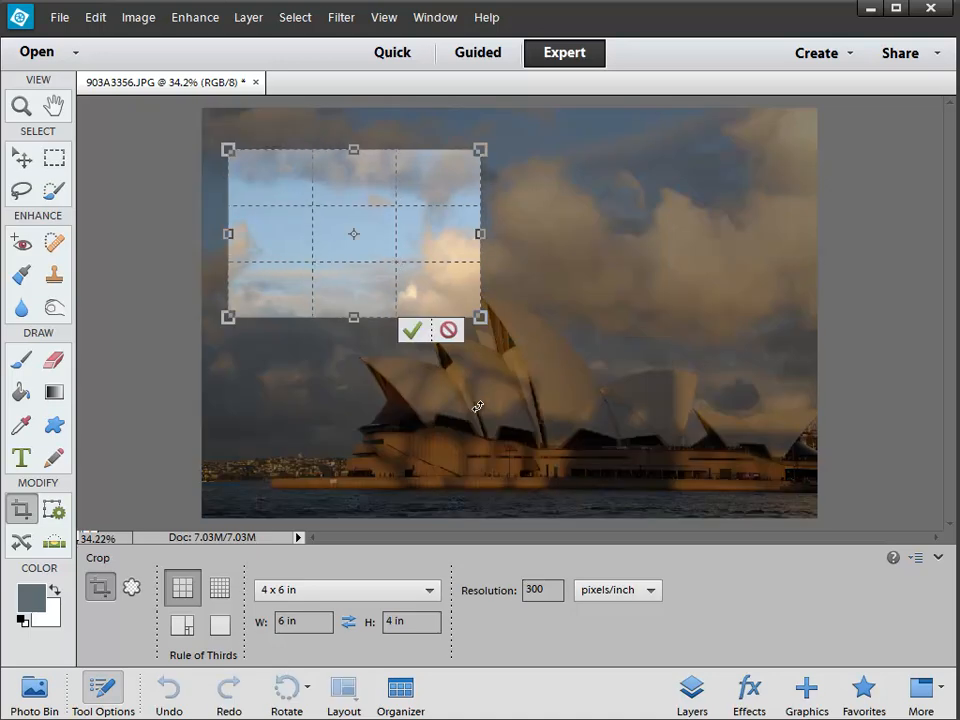
click(409, 333)
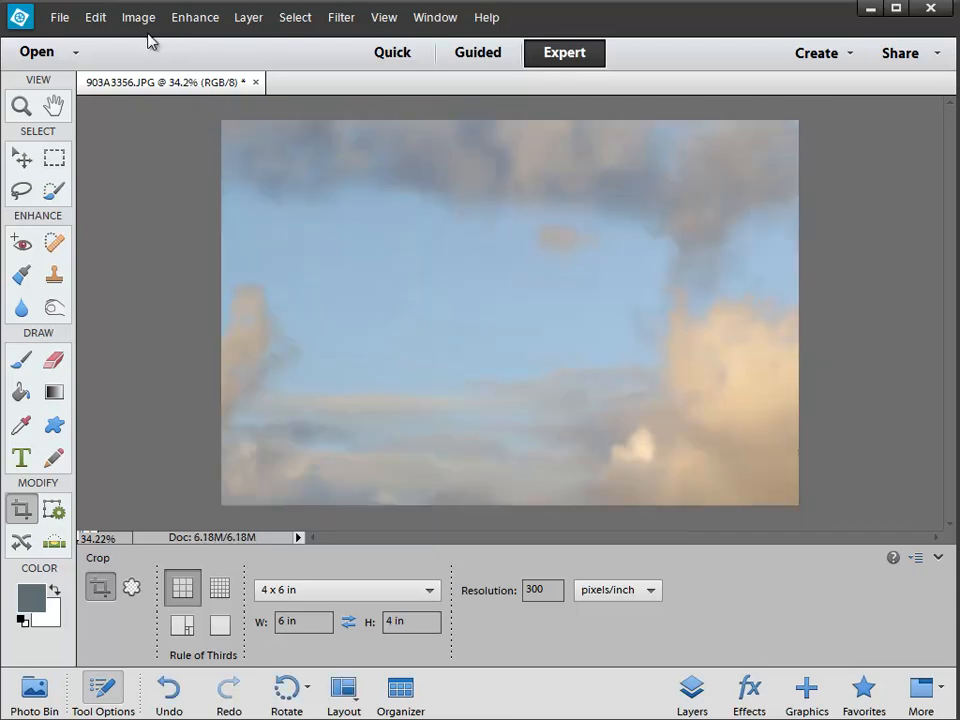
Check the cropped image's document size in inches in Image Size, and close the dialog without applying changes
click(145, 19)
mouse_move(165, 127)
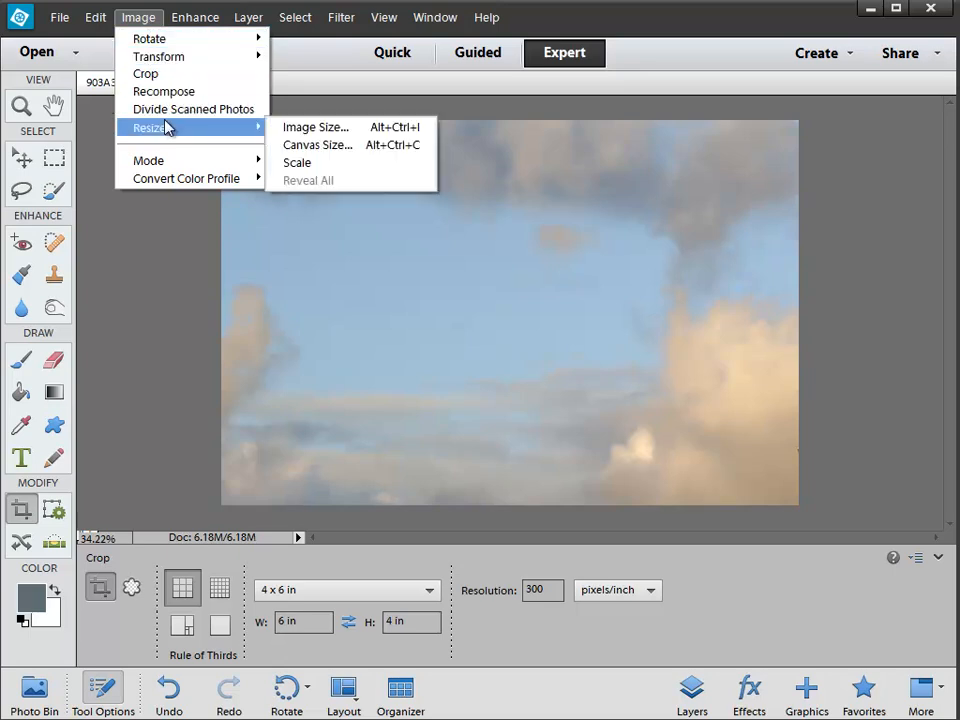
click(313, 127)
click(318, 307)
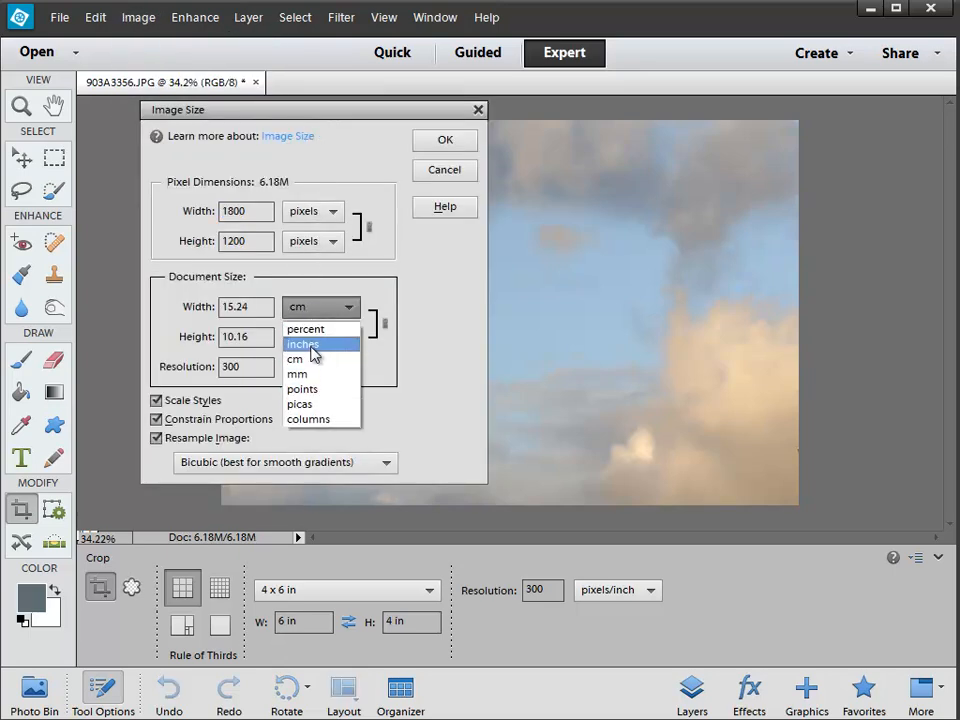
click(311, 346)
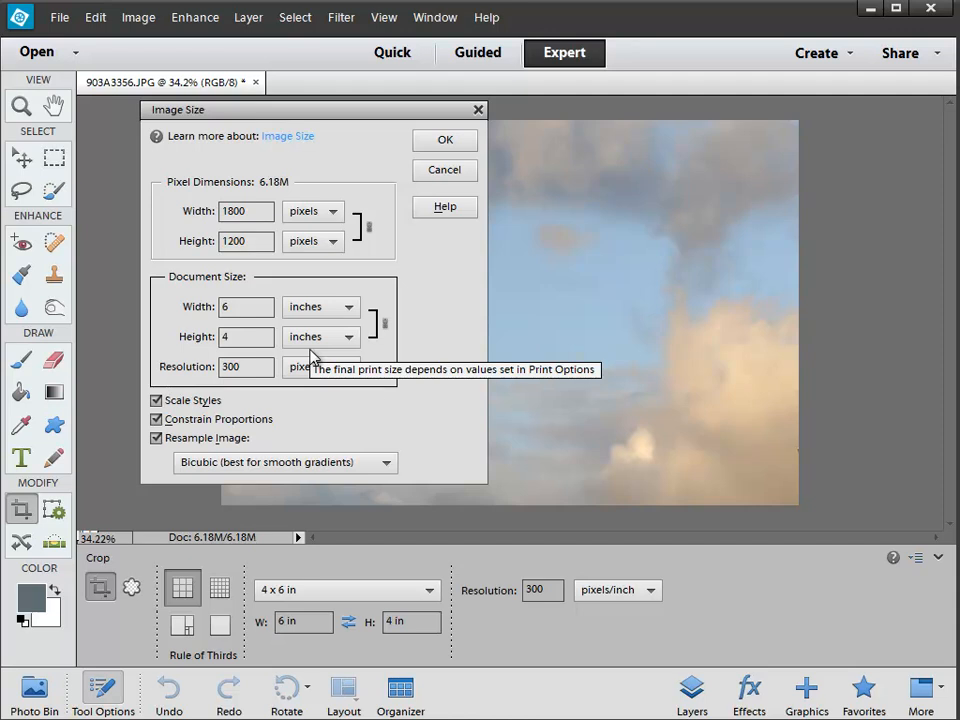
click(428, 178)
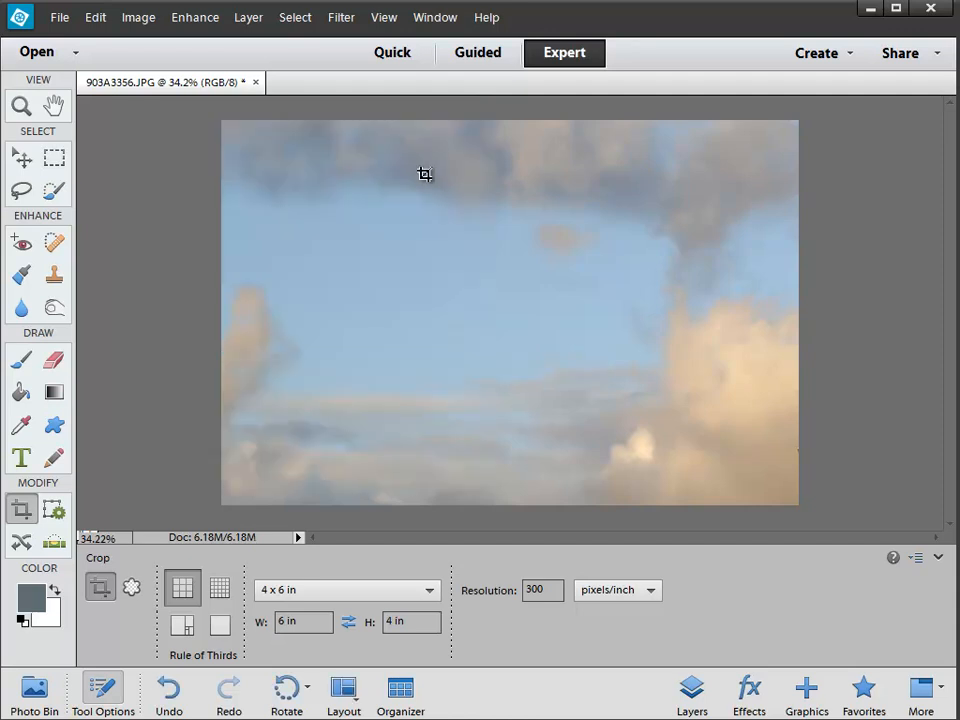
Undo the sky crop and crop the photo to a 6 x 4 in frame around the whole opera house
key(ctrl+z)
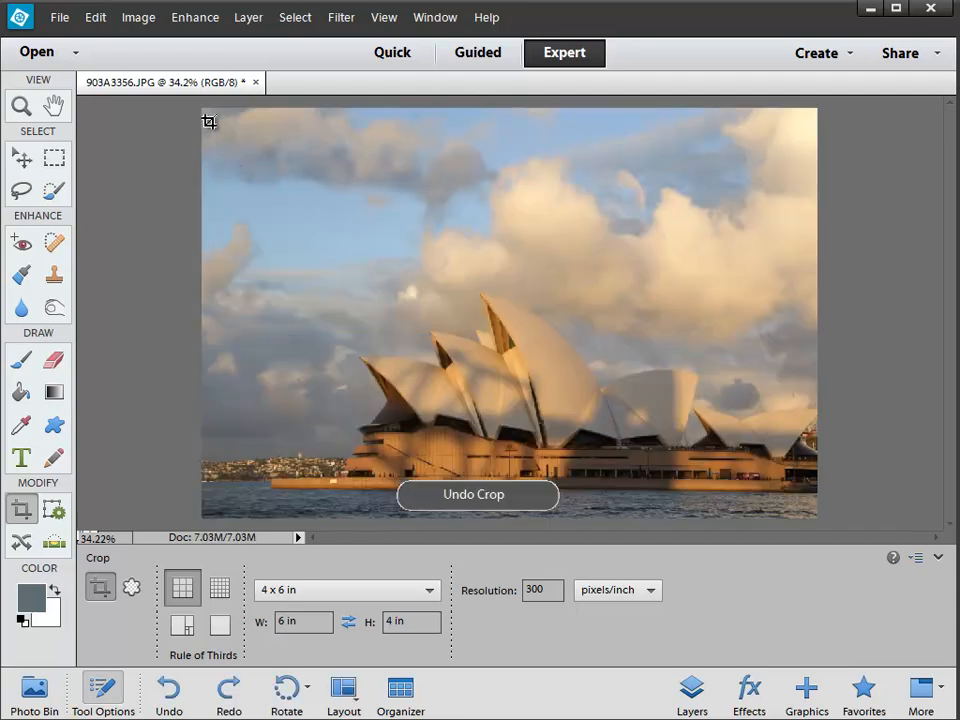
drag(208, 121, 756, 512)
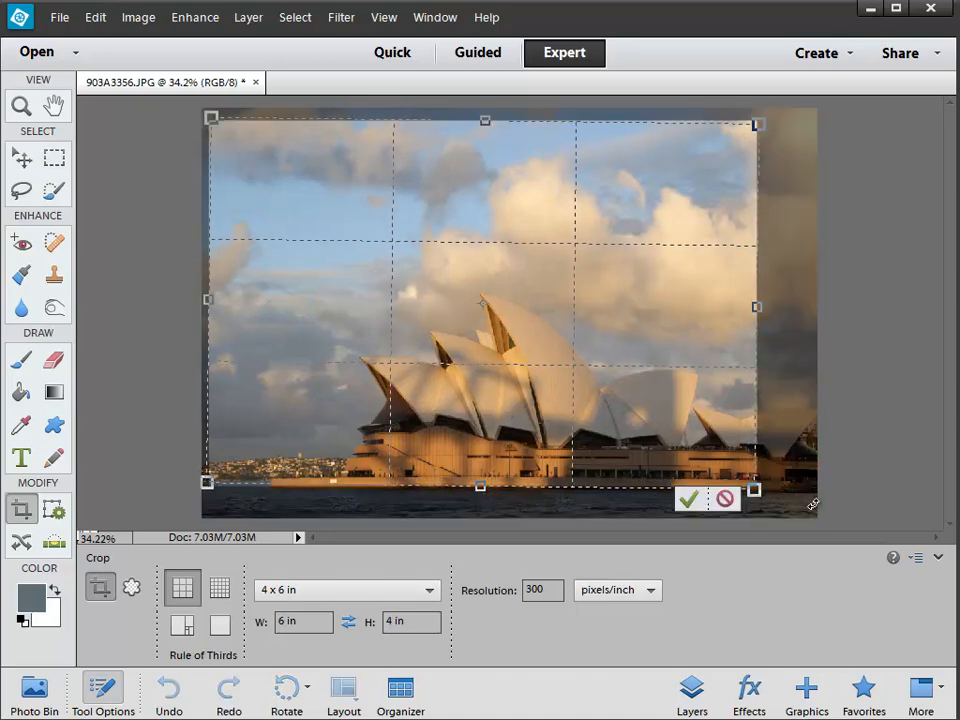
drag(689, 438, 708, 447)
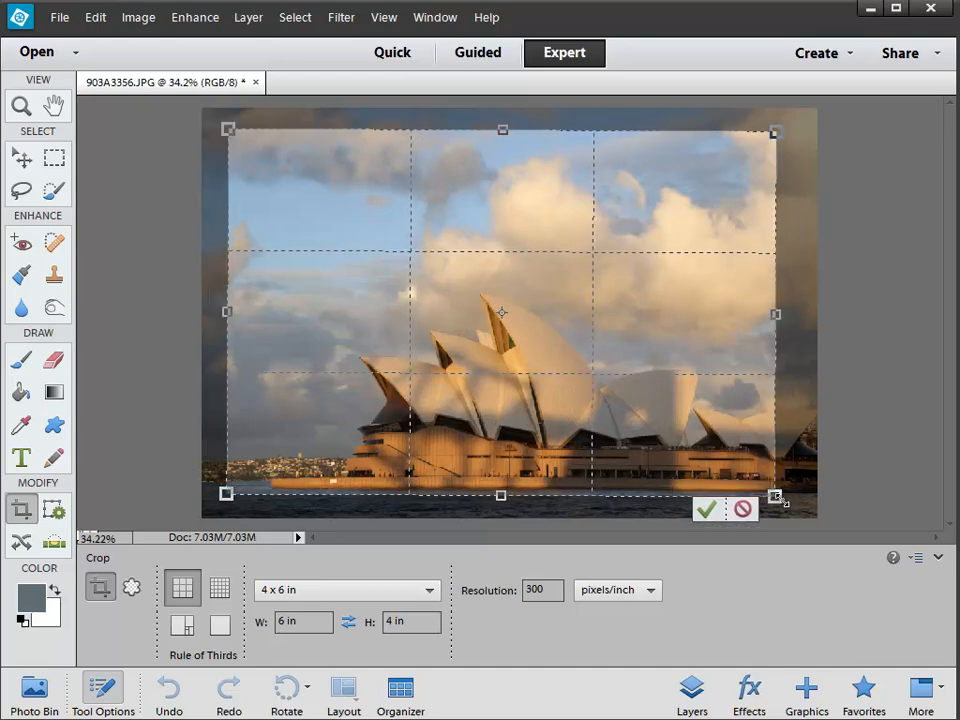
drag(779, 499, 802, 515)
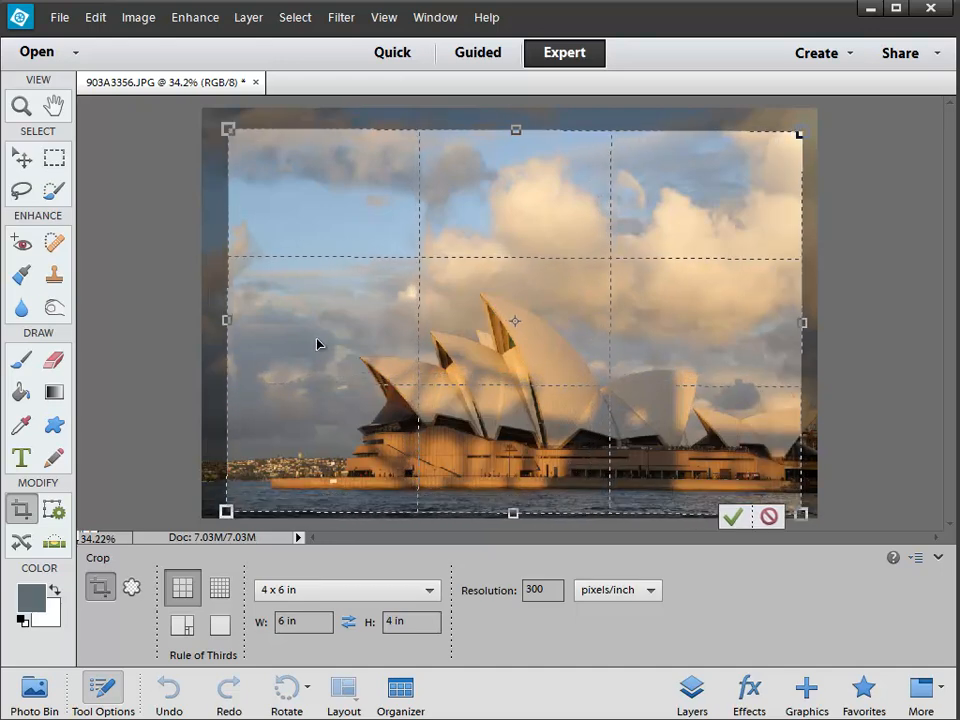
drag(228, 129, 222, 129)
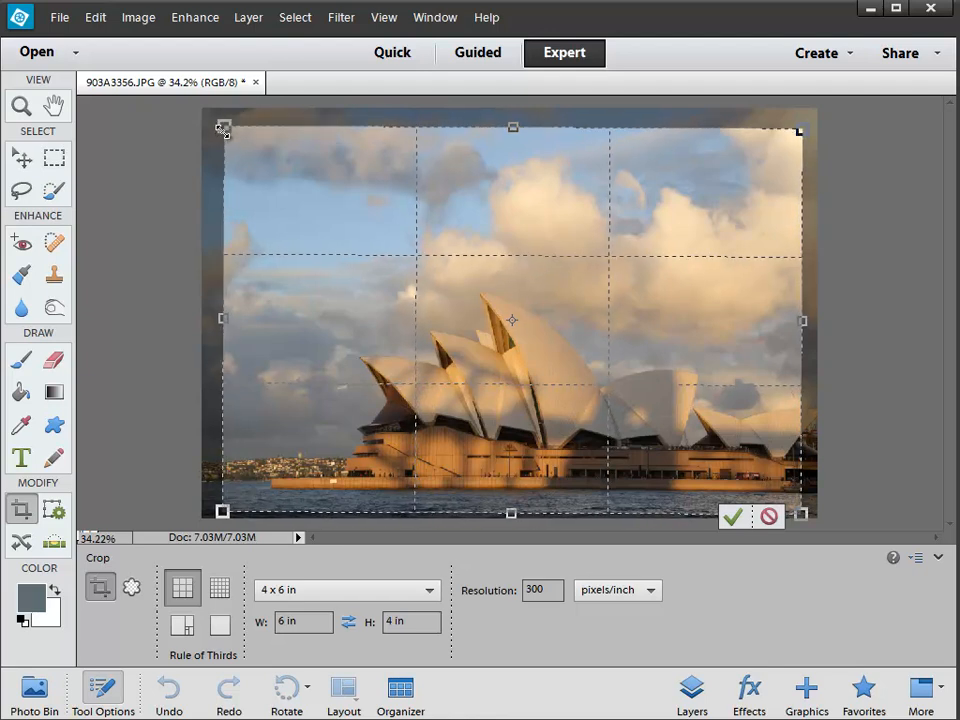
key(Return)
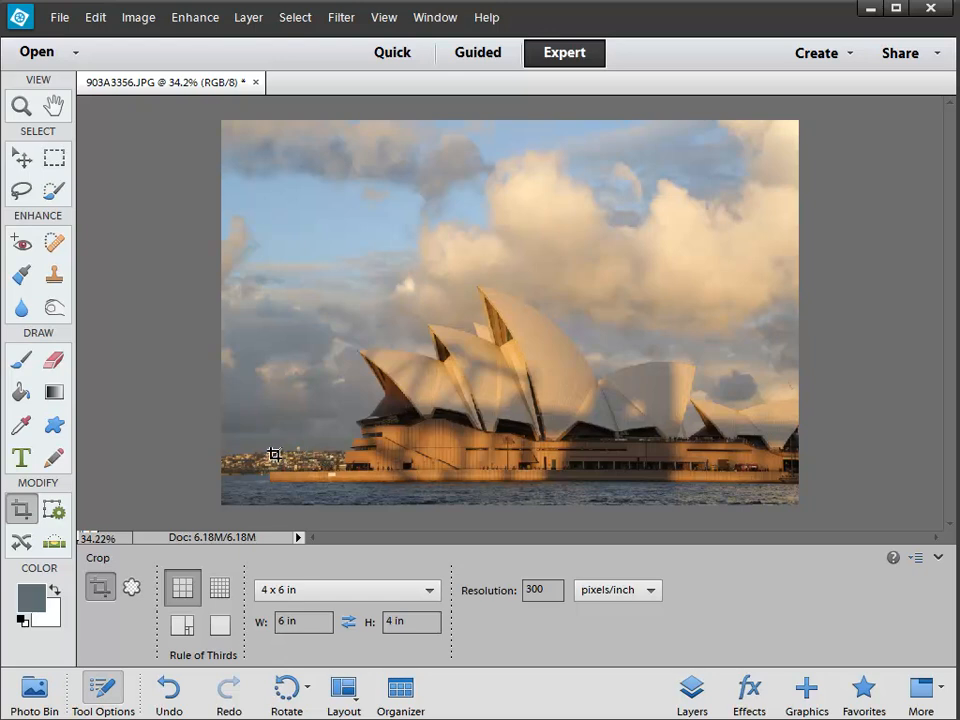
Check the opera house crop's document size in inches in Image Size, and close the dialog without applying changes
click(138, 17)
mouse_move(155, 128)
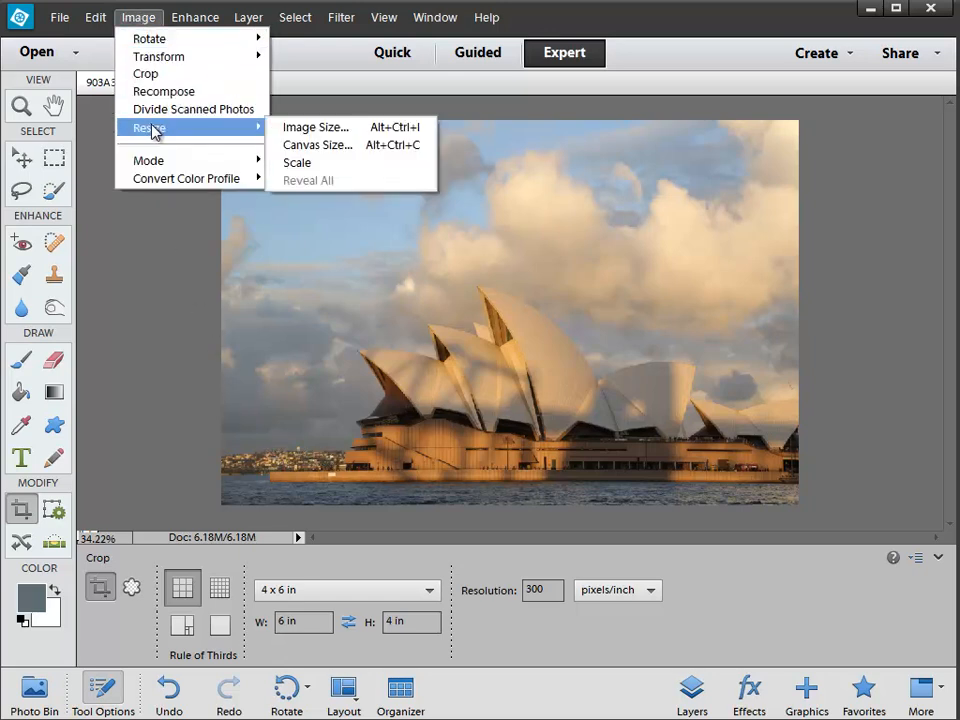
click(289, 127)
click(293, 316)
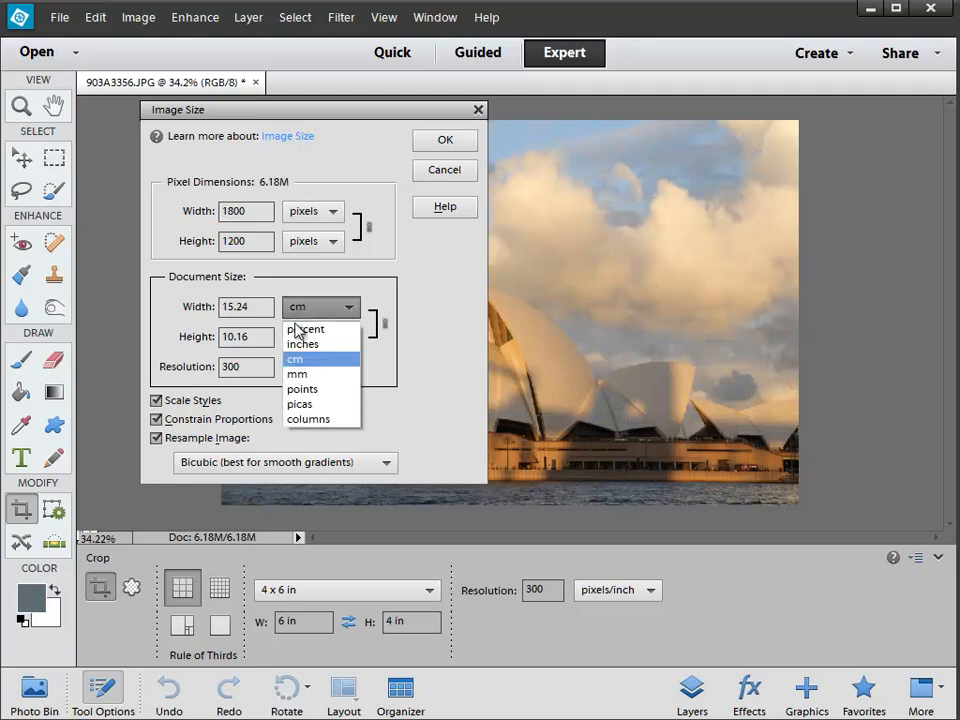
click(298, 341)
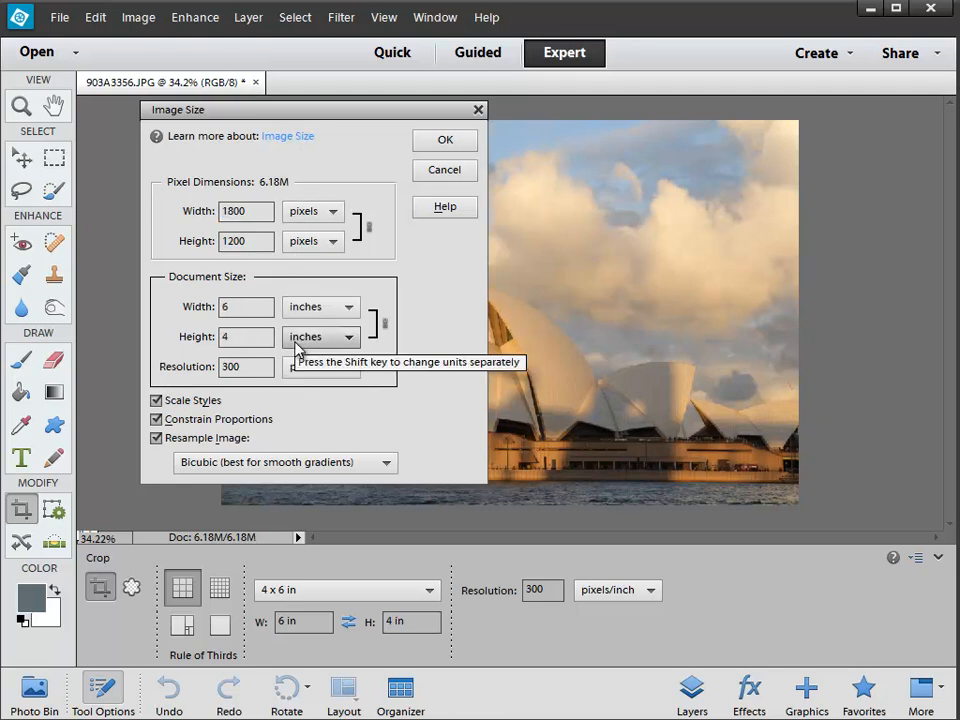
click(445, 172)
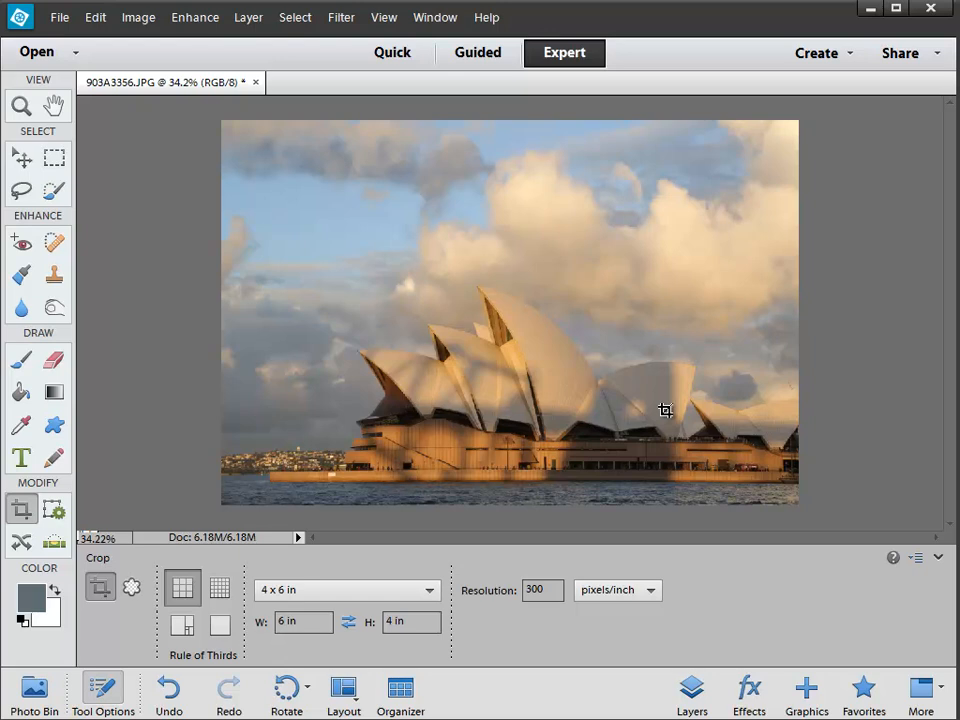
Undo the opera house crop and swap the crop dimensions to 4 in wide and 6 in high
key(ctrl+z)
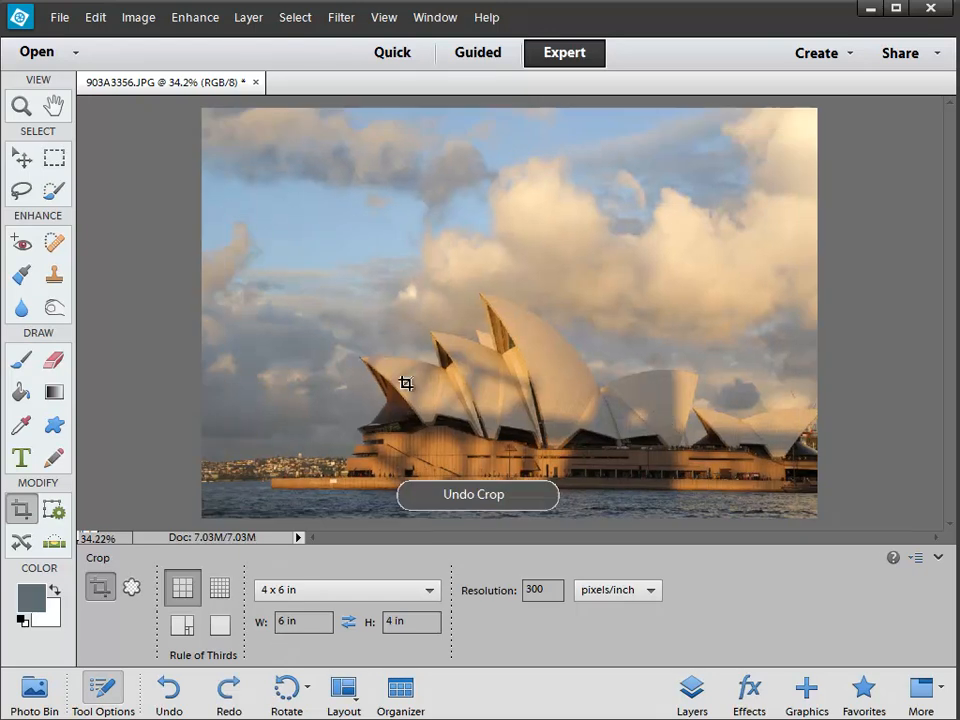
click(370, 591)
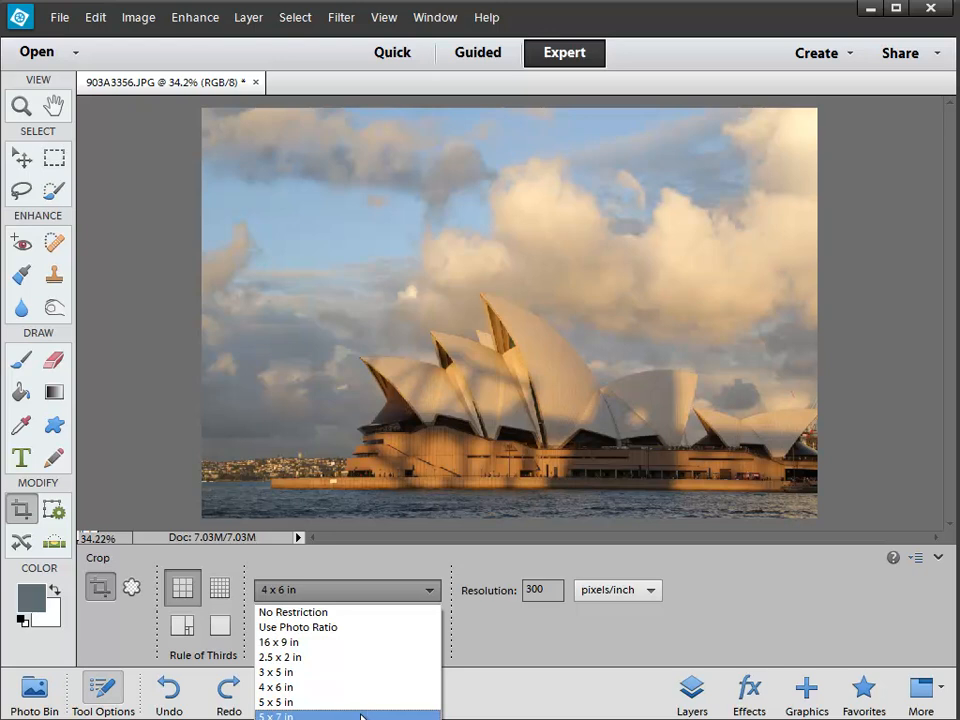
click(380, 588)
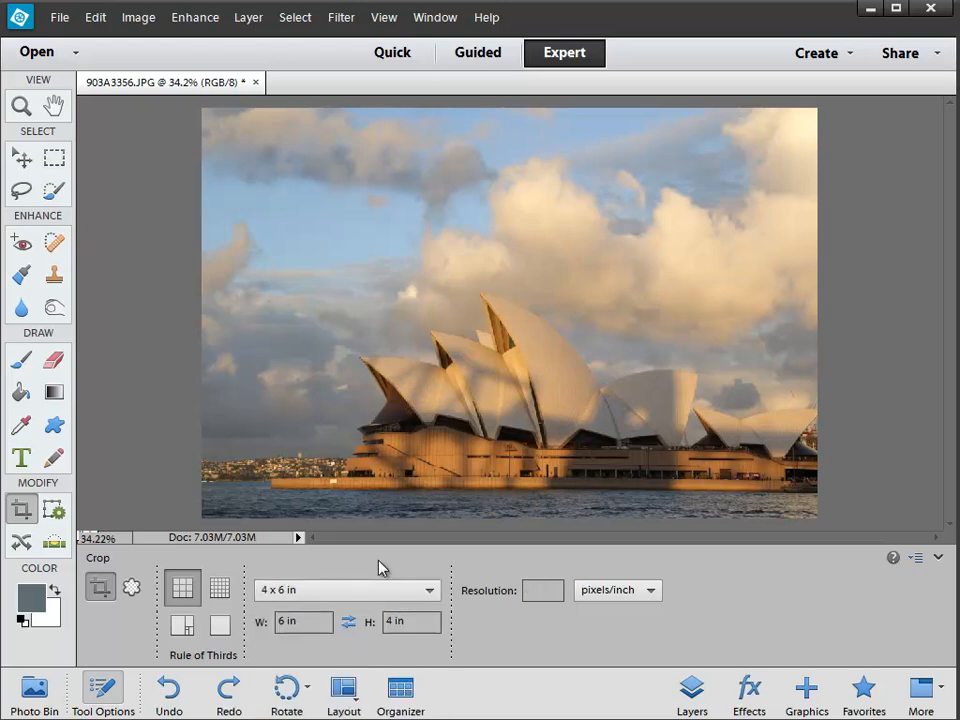
click(348, 624)
click(348, 623)
click(349, 623)
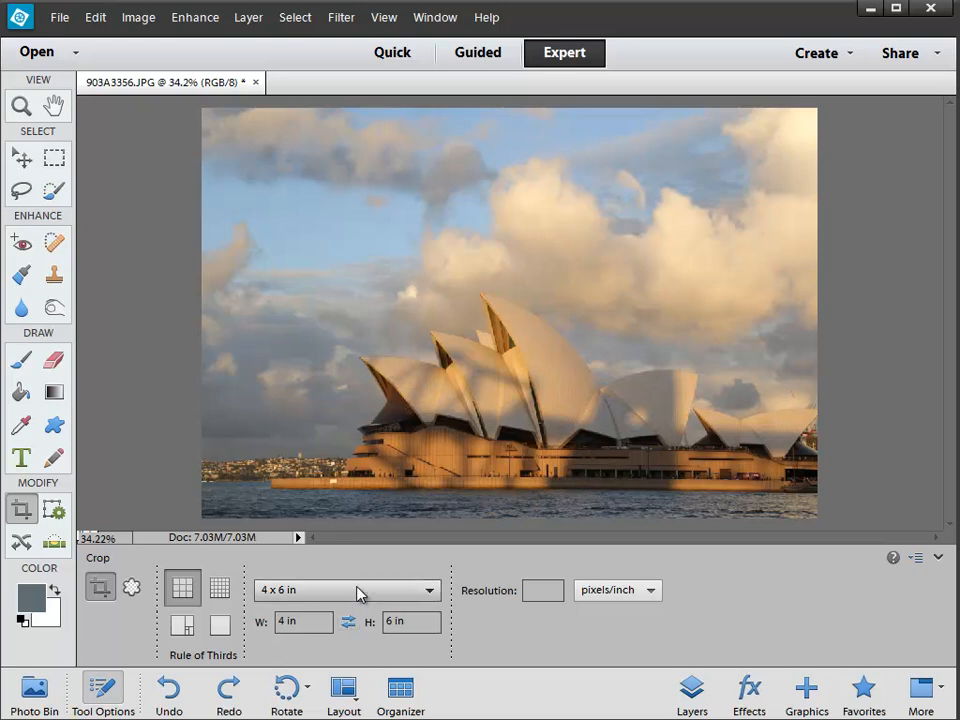
Set a custom crop size of 13 in wide and 11 in high, leaving no trial crop box active
click(289, 622)
double_click(287, 622)
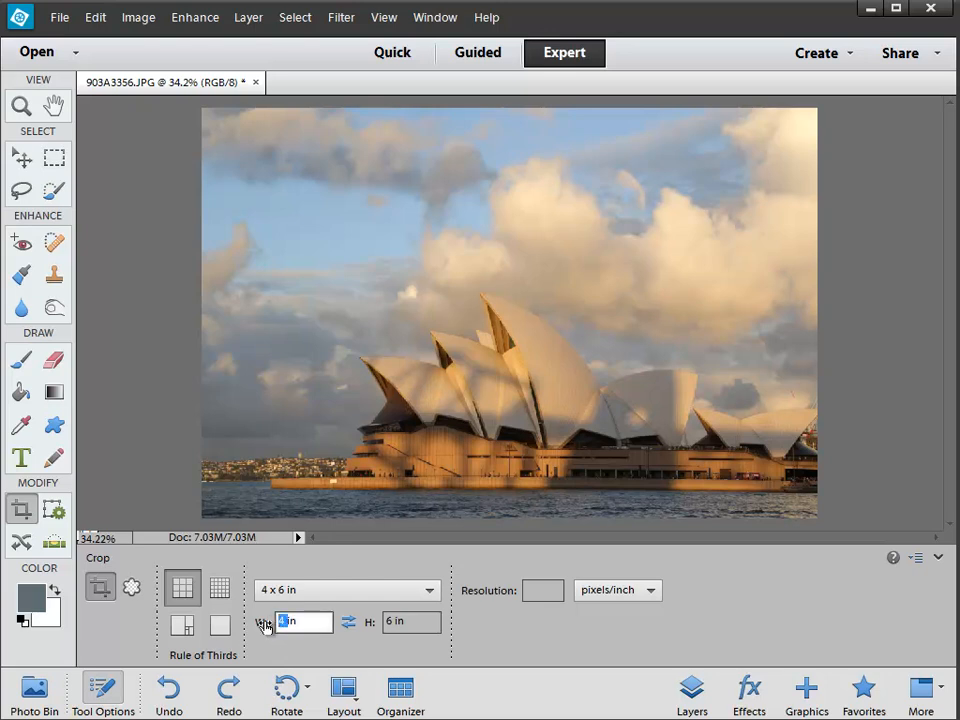
text(13)
click(396, 621)
double_click(392, 621)
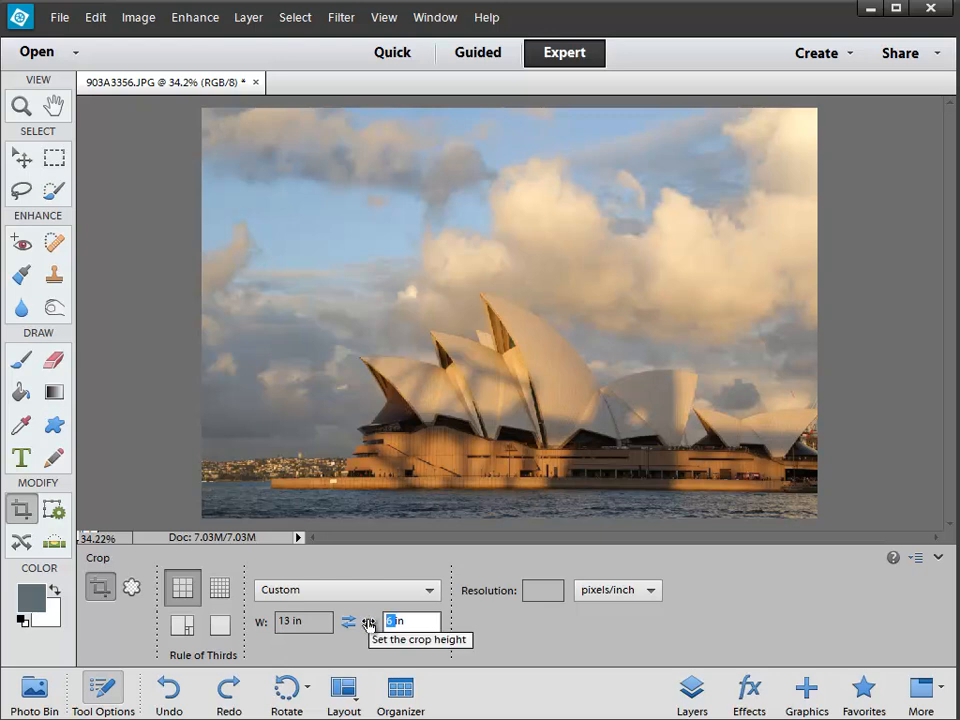
text(11)
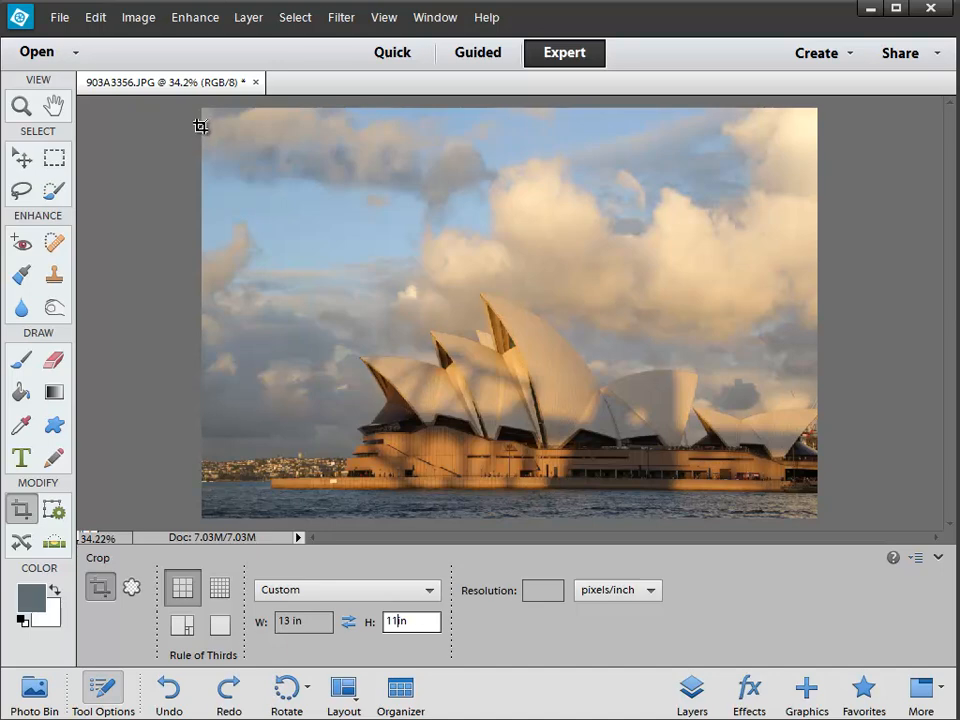
drag(200, 125, 649, 418)
key(Escape)
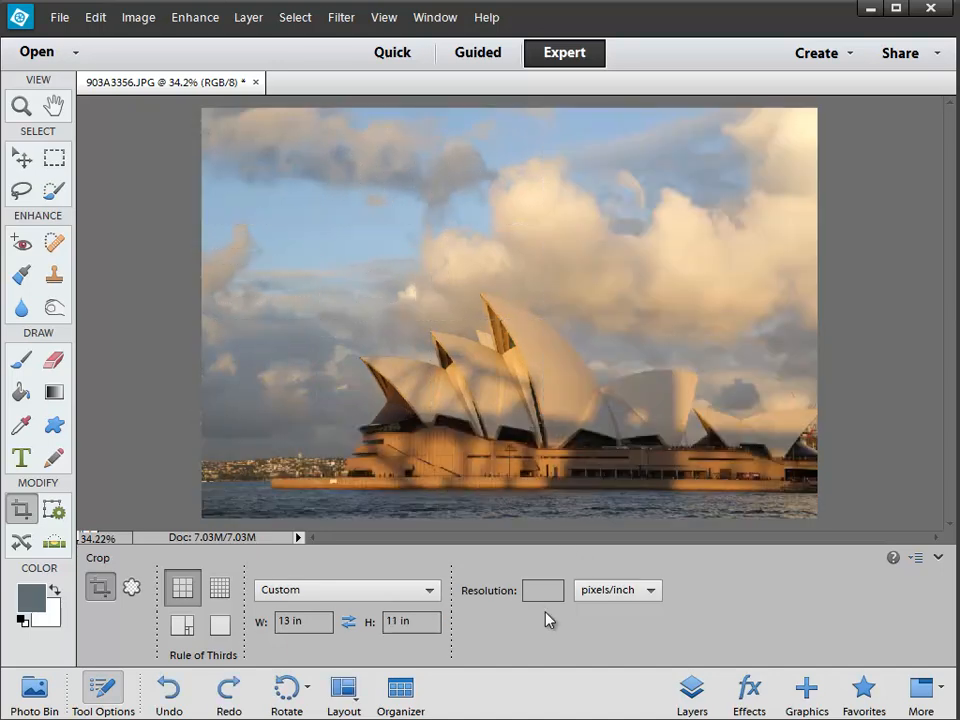
Set the resolution to 300 pixels/inch and crop the photo to 13 x 11 in, framing the opera house across the photo's full height
click(540, 589)
text(300)
drag(212, 140, 716, 441)
drag(814, 491, 812, 490)
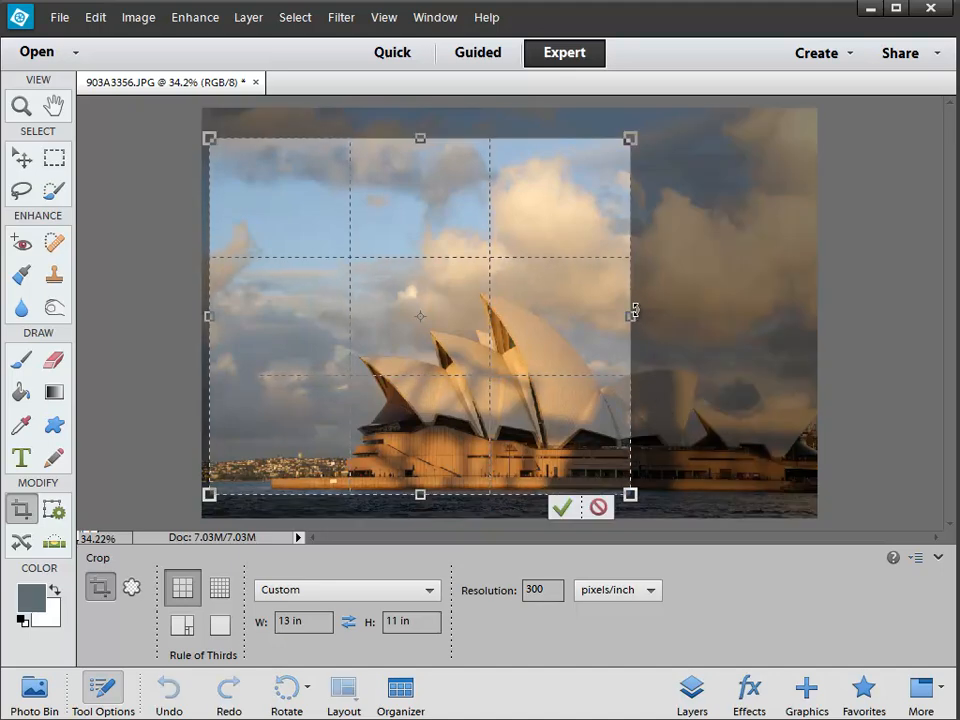
drag(629, 494, 663, 521)
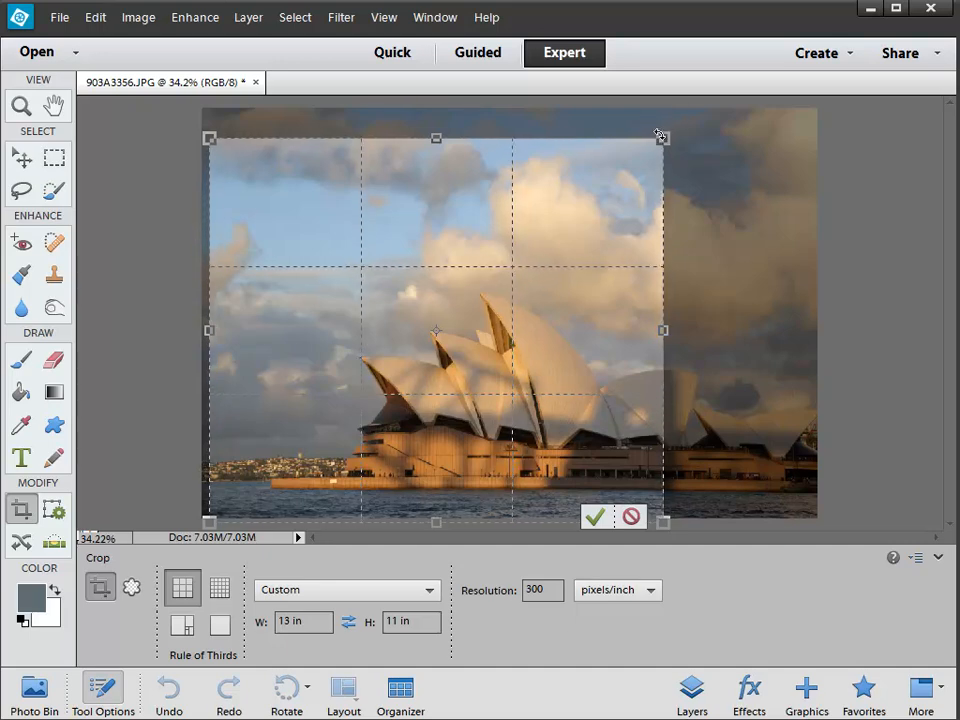
drag(657, 134, 712, 122)
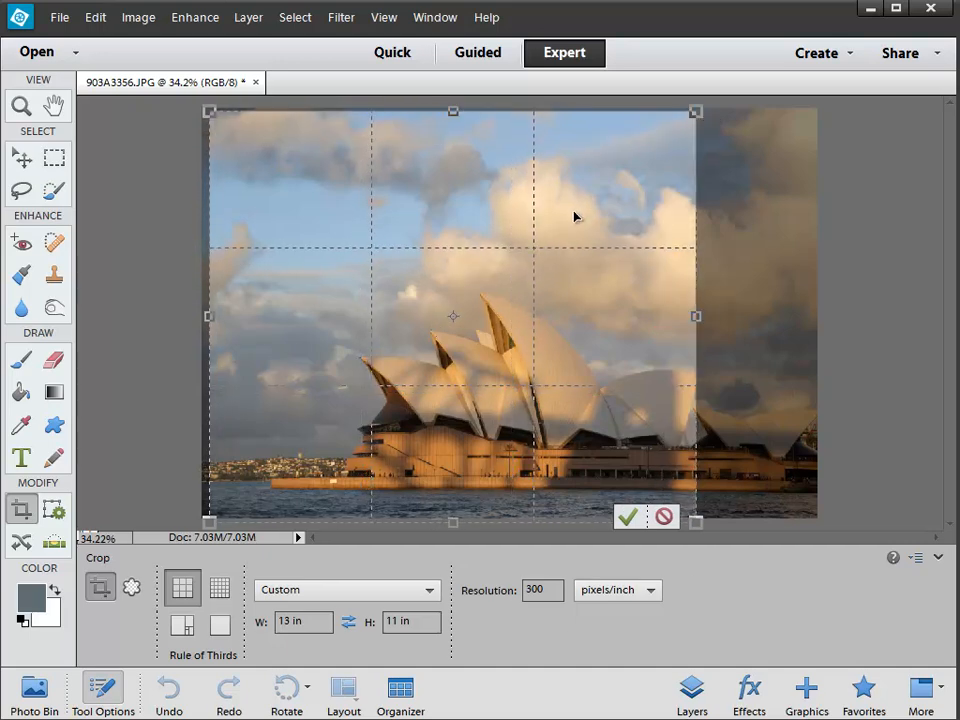
drag(574, 214, 600, 219)
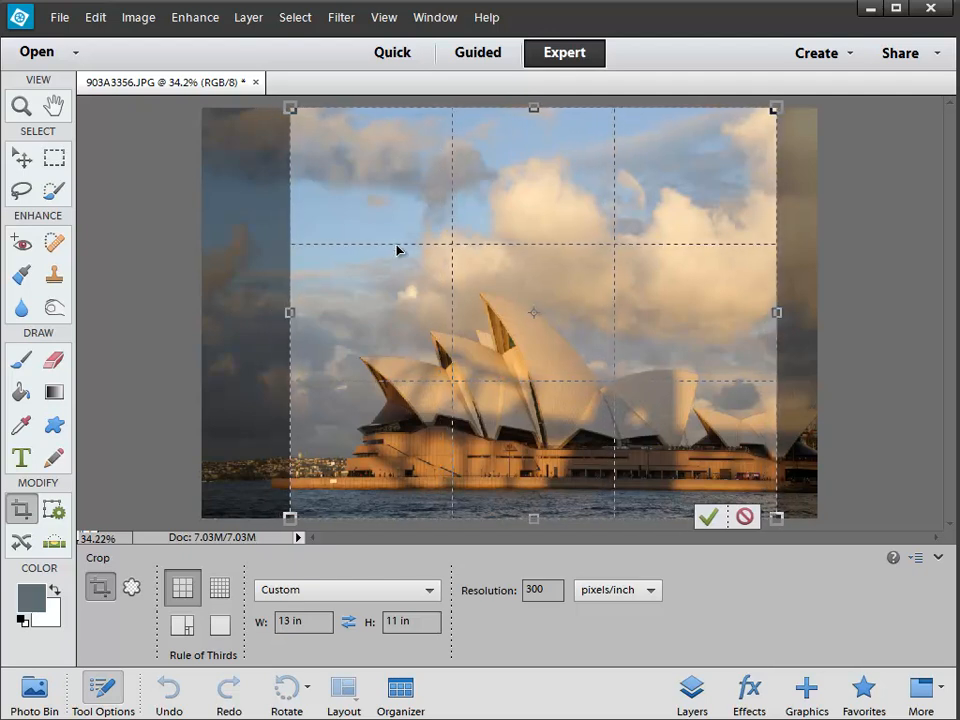
key(Return)
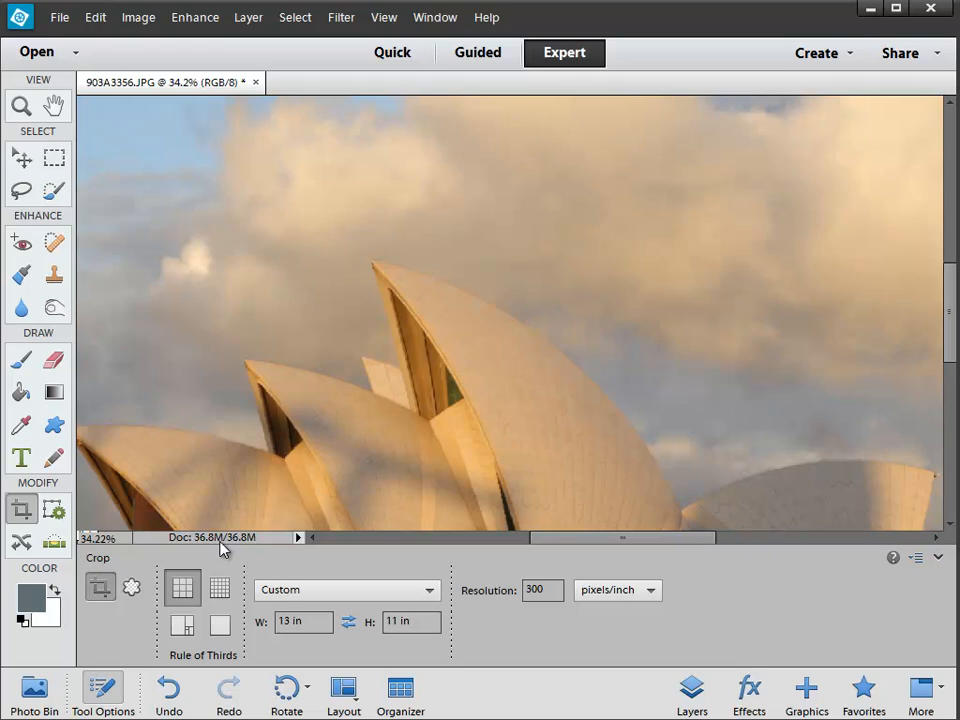
Check the 13 x 11 in crop's document size in inches in Image Size, and cancel the dialog
key(ctrl+0)
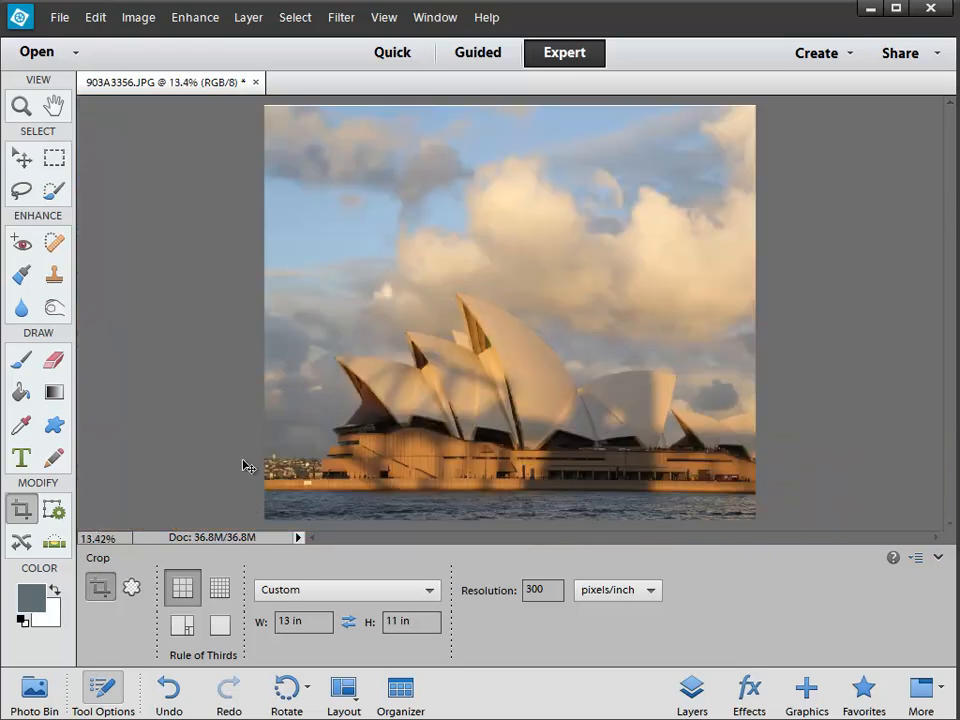
click(140, 18)
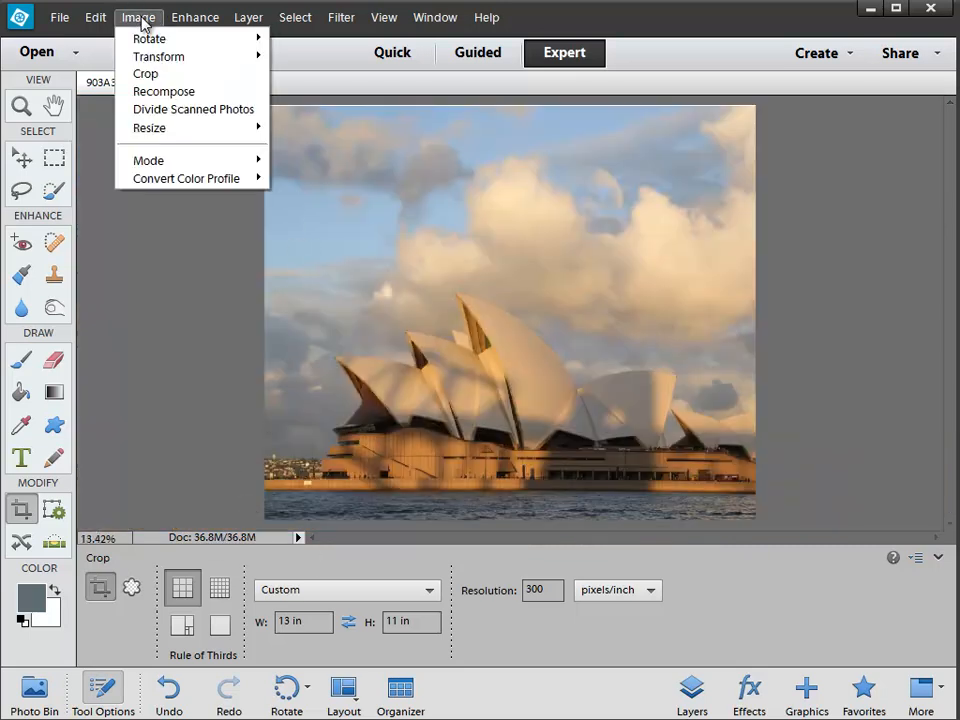
mouse_move(262, 128)
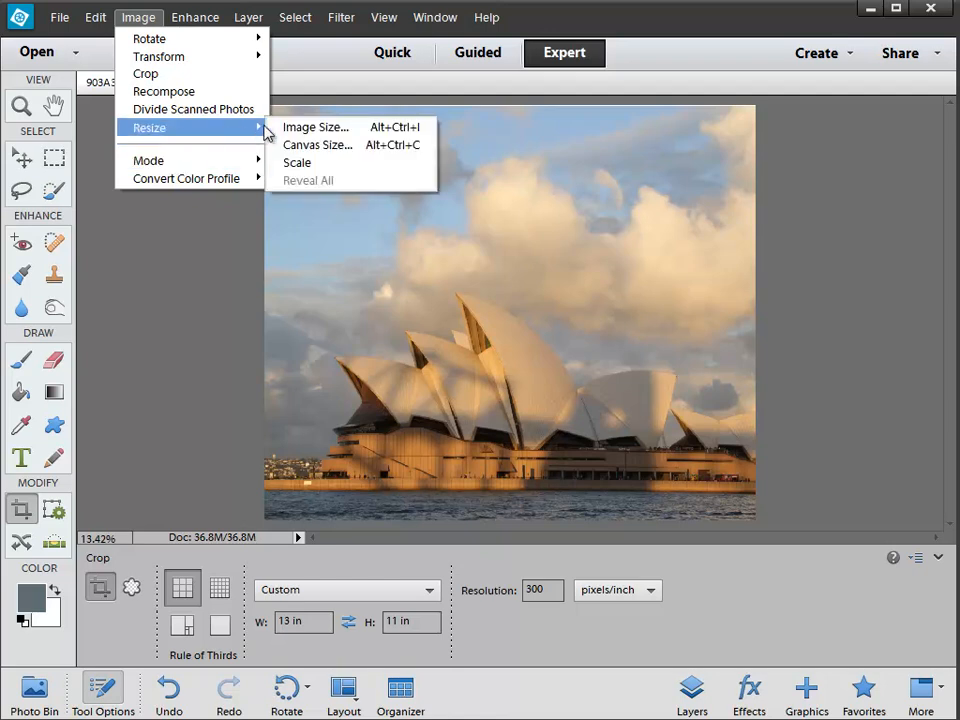
click(318, 128)
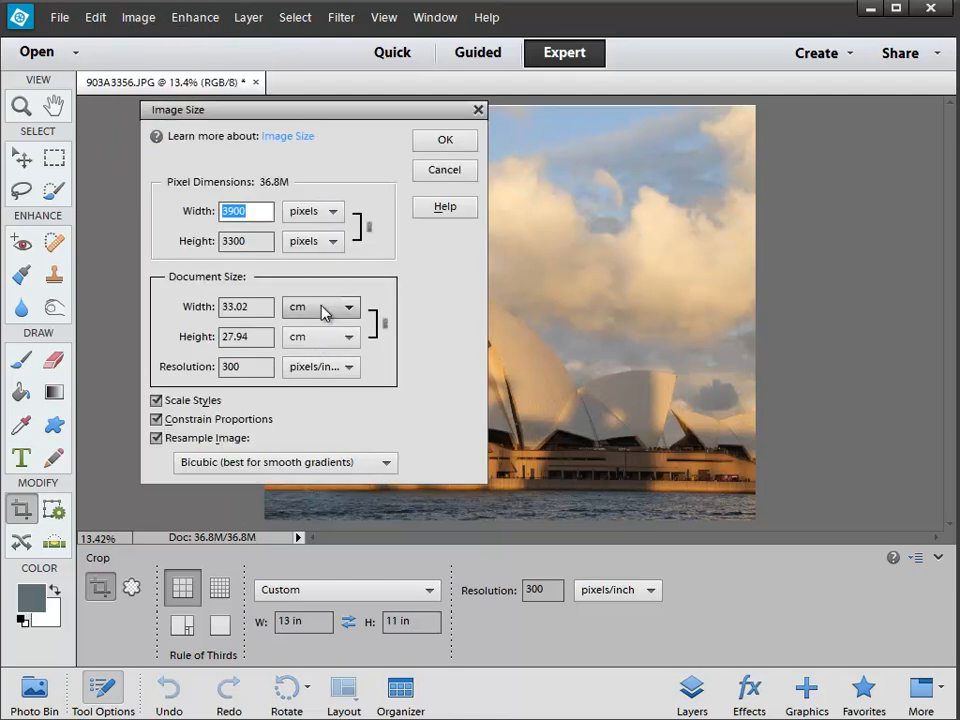
click(323, 308)
click(300, 341)
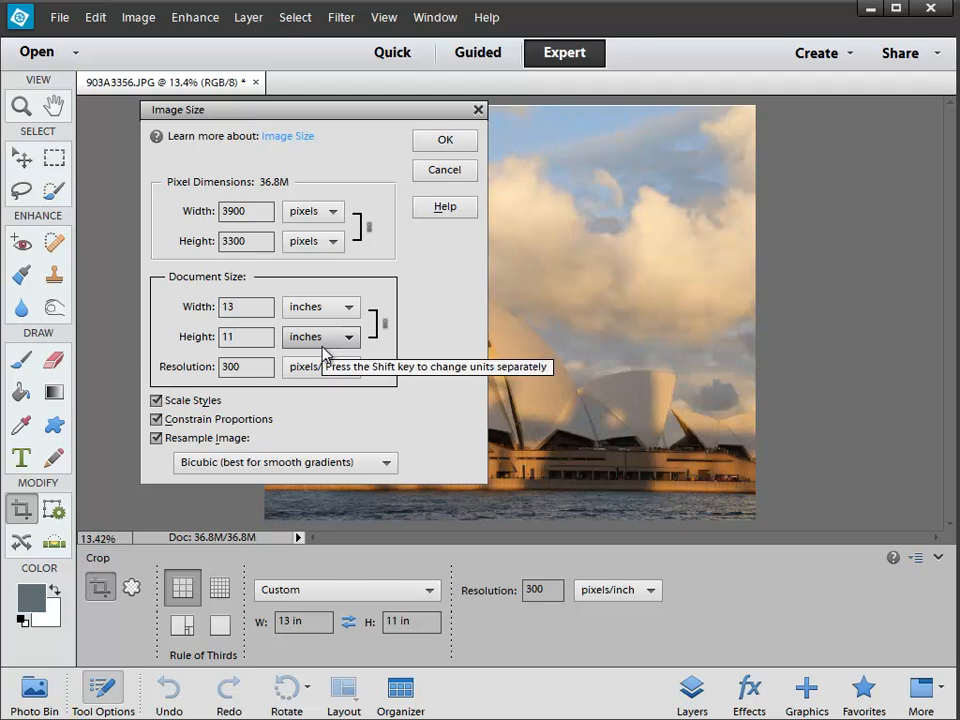
click(432, 174)
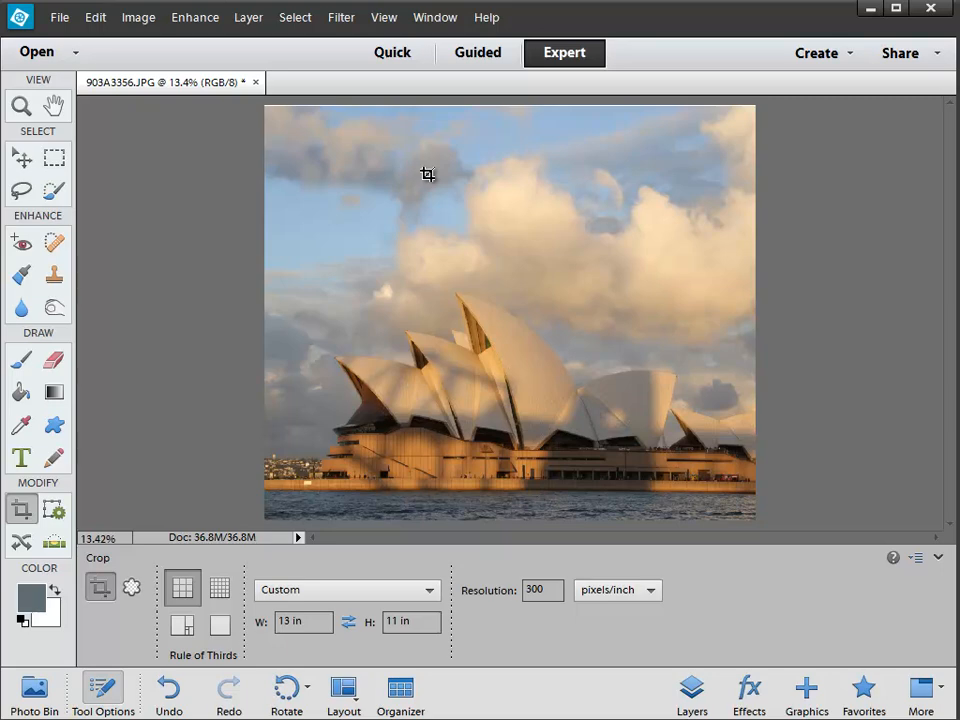
key(ctrl+equal)
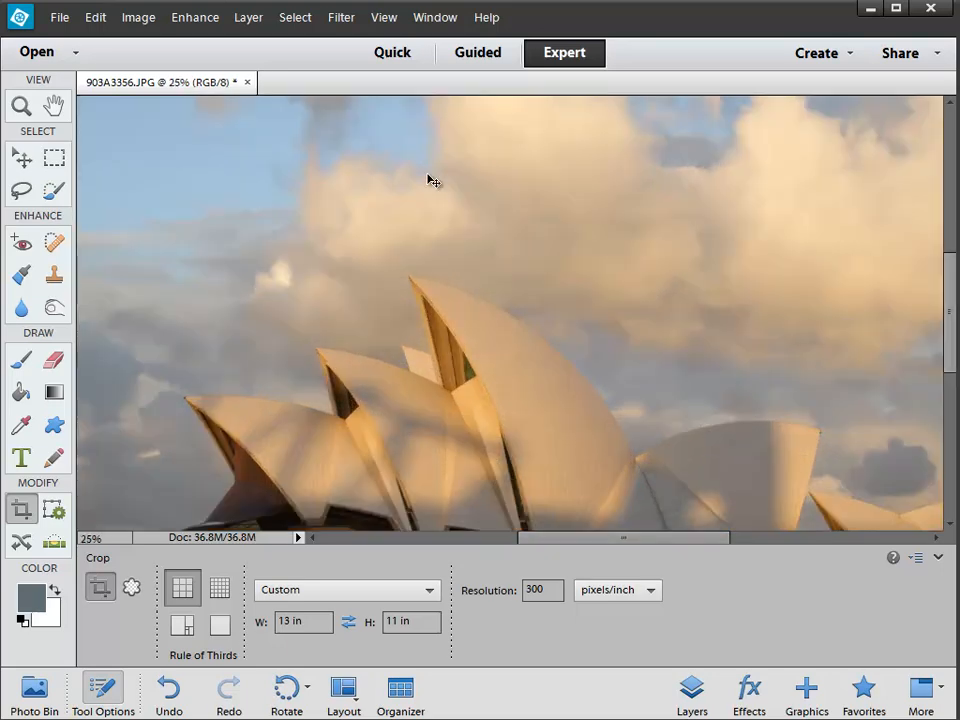
key(ctrl+minus)
key(ctrl+minus)
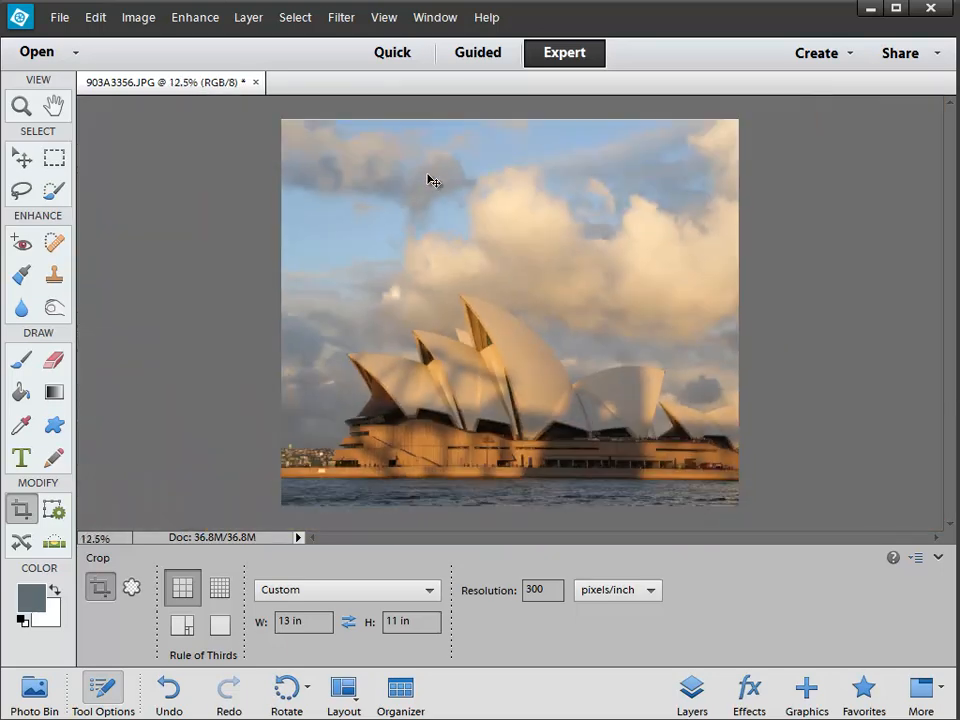